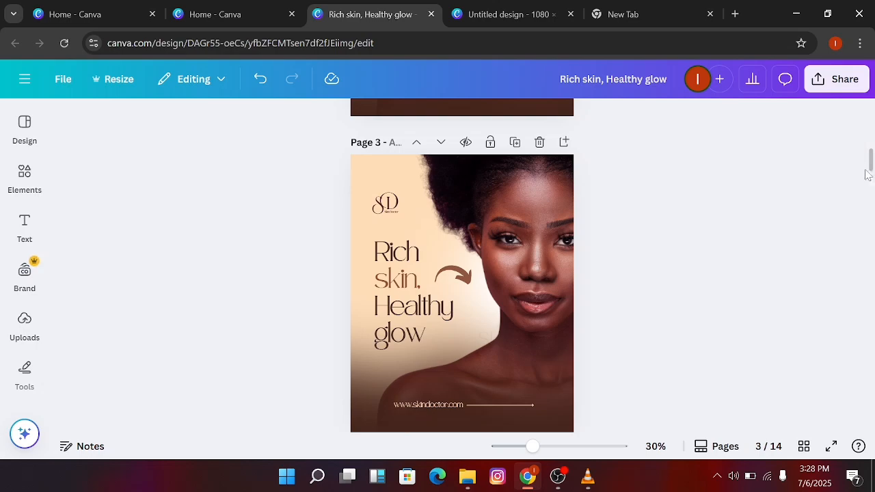
Search the elements library for "black girl skincare" and browse the photo results
left_click_drag(871, 164, 872, 111)
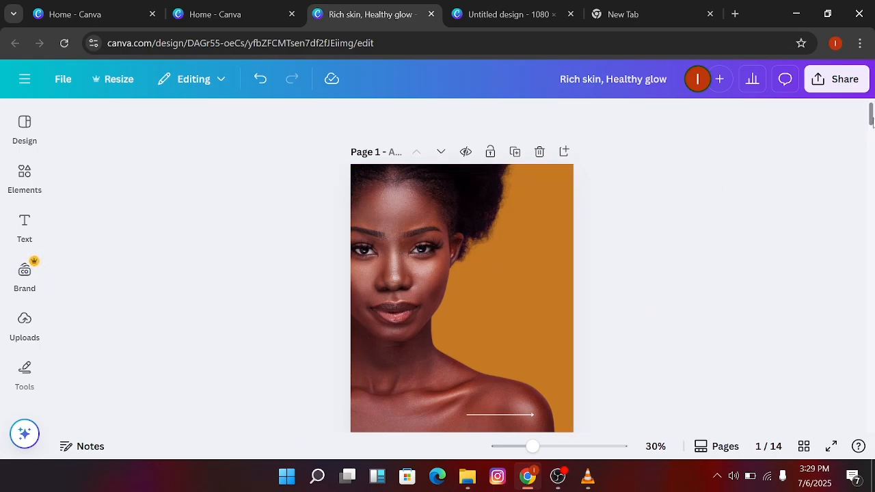
left_click_drag(872, 119, 874, 167)
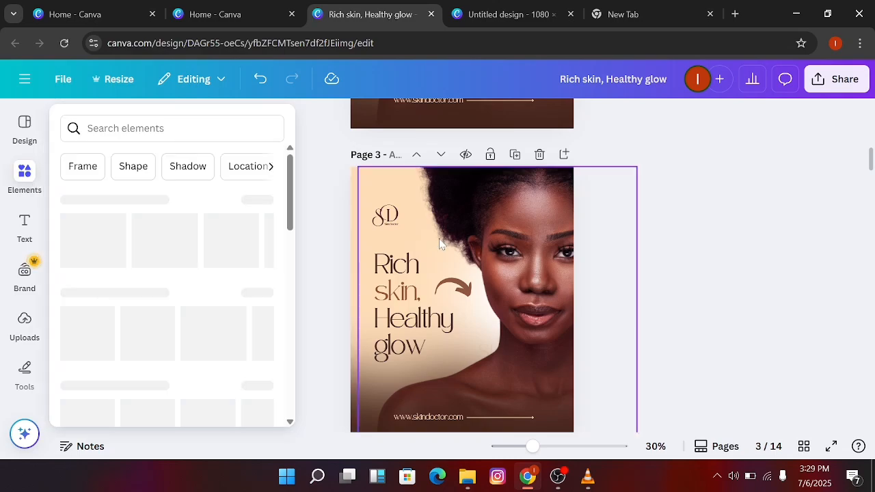
left_click(28, 177)
left_click(171, 123)
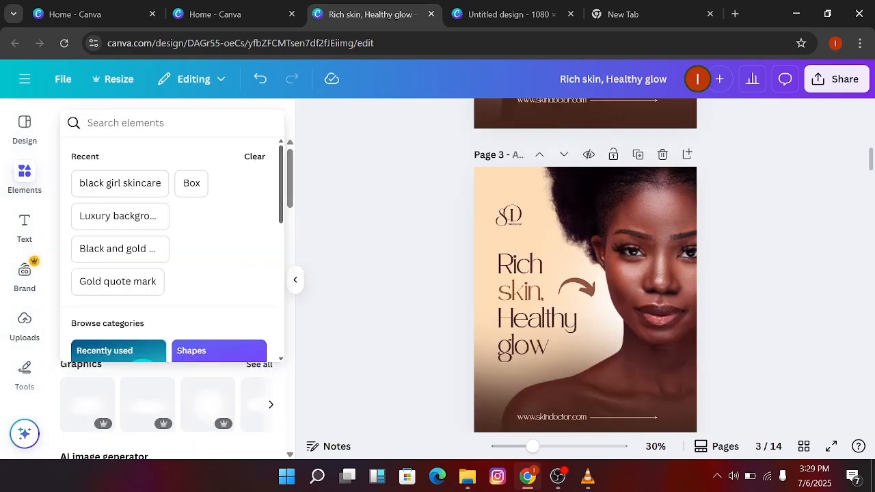
type("black girl")
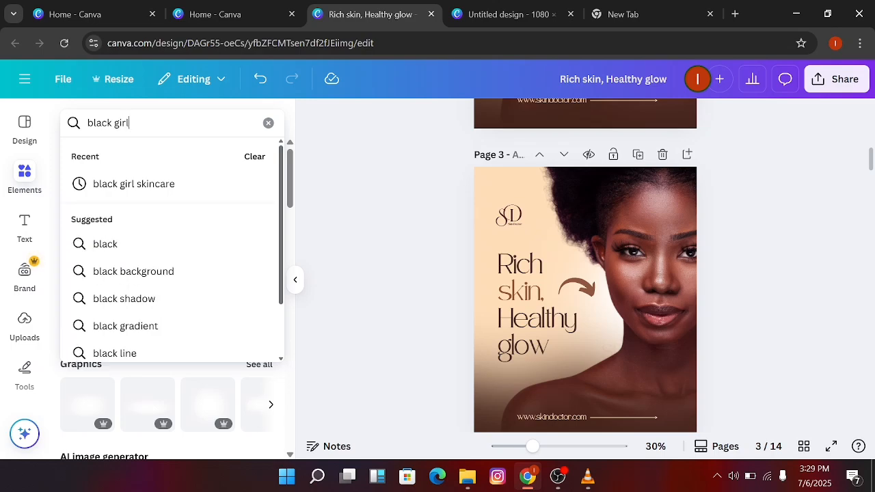
type(" skincar")
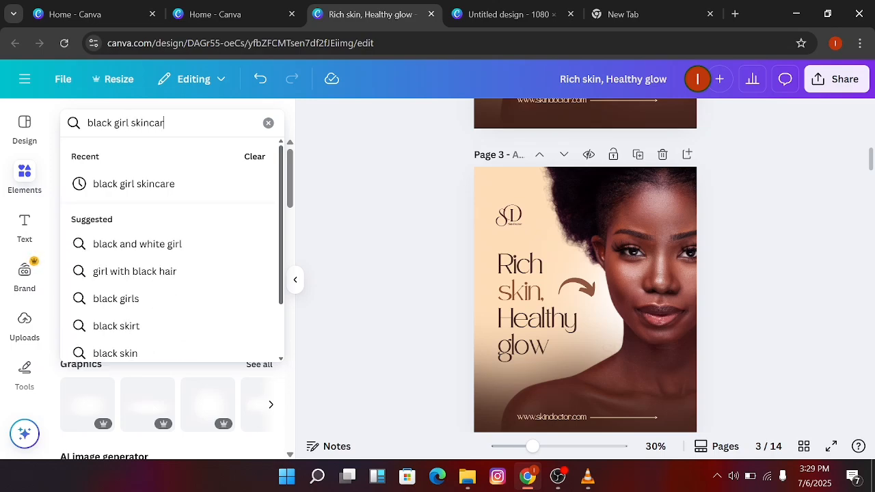
type("e")
key("Return")
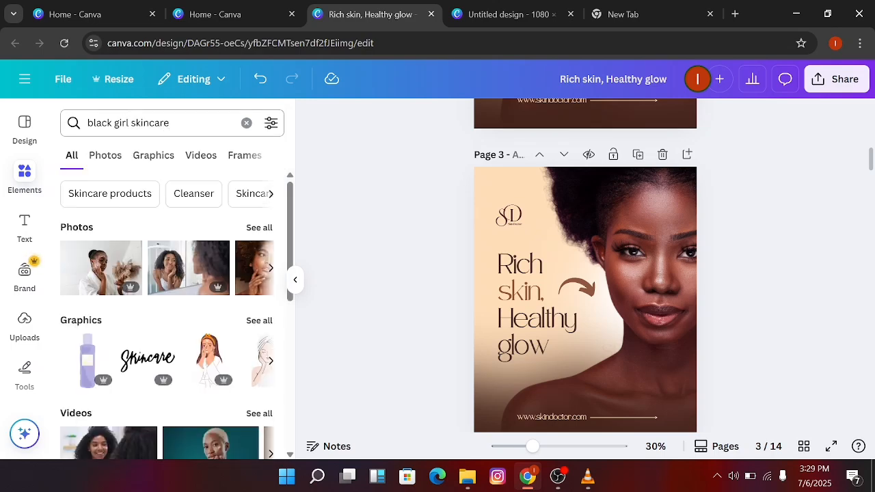
left_click(106, 156)
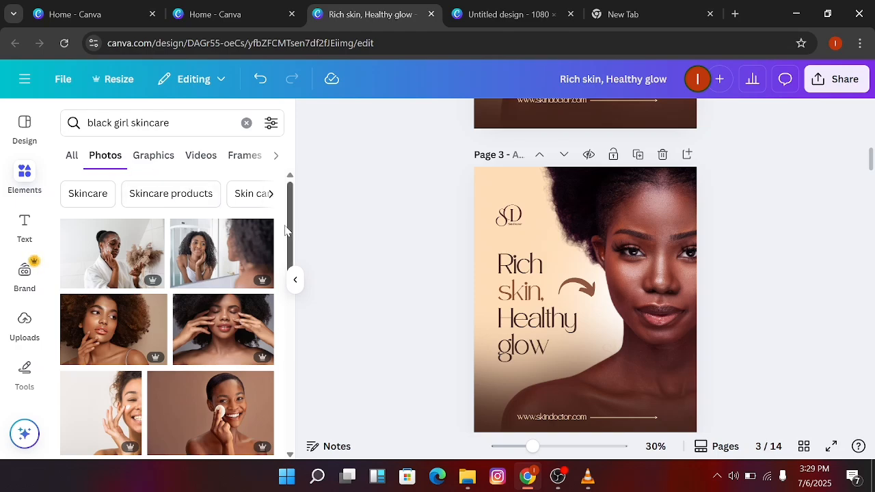
left_click_drag(290, 222, 290, 279)
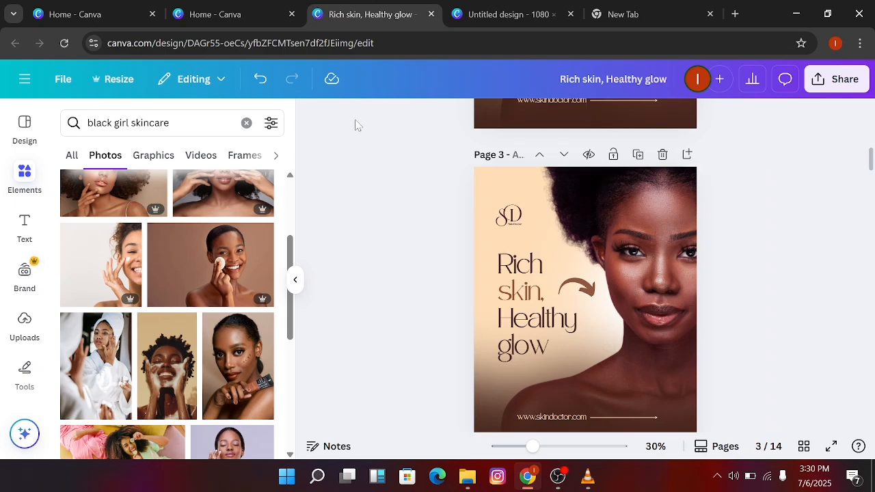
left_click(245, 123)
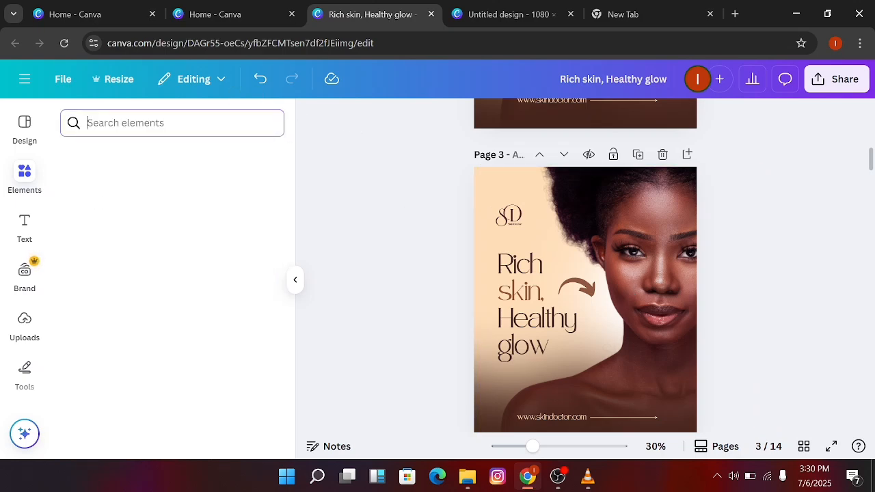
left_click(30, 180)
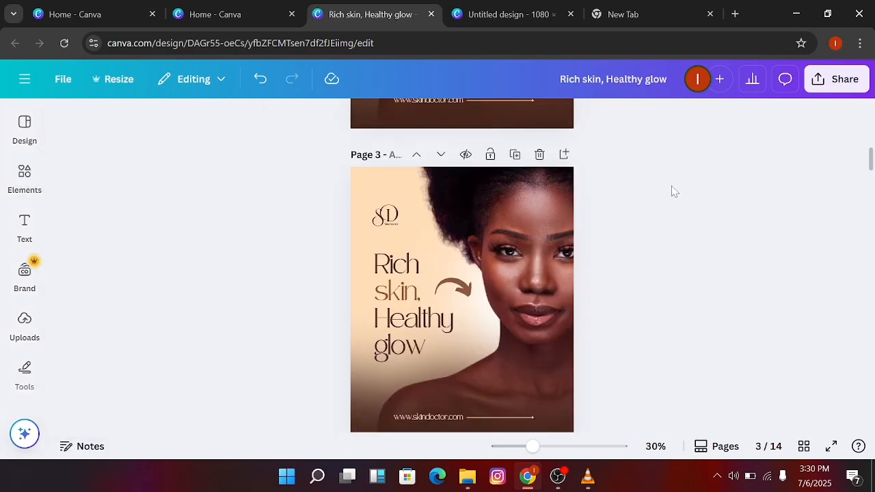
Add a new page at the end of the design and set its background colour to white
left_click_drag(871, 159, 874, 412)
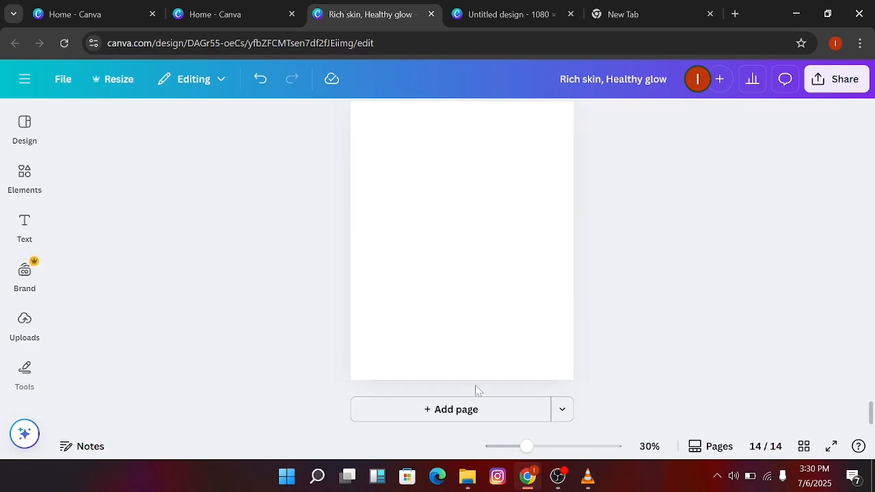
left_click(502, 410)
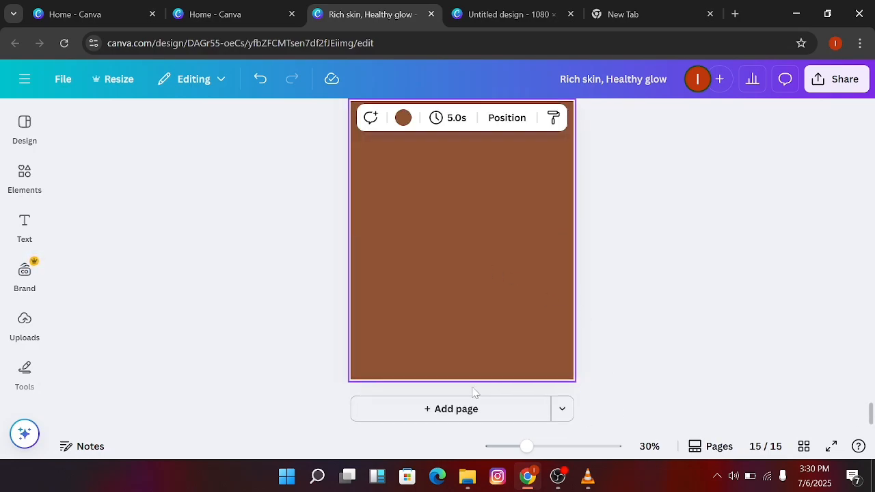
left_click(403, 119)
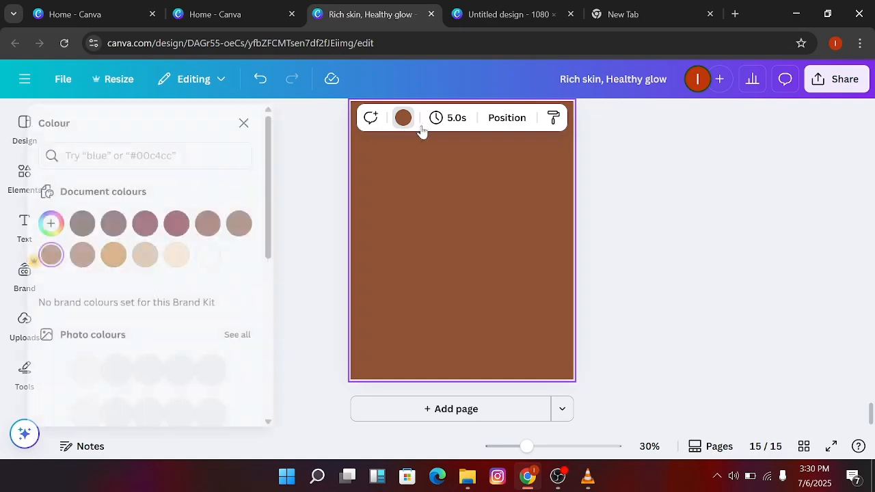
left_click(229, 255)
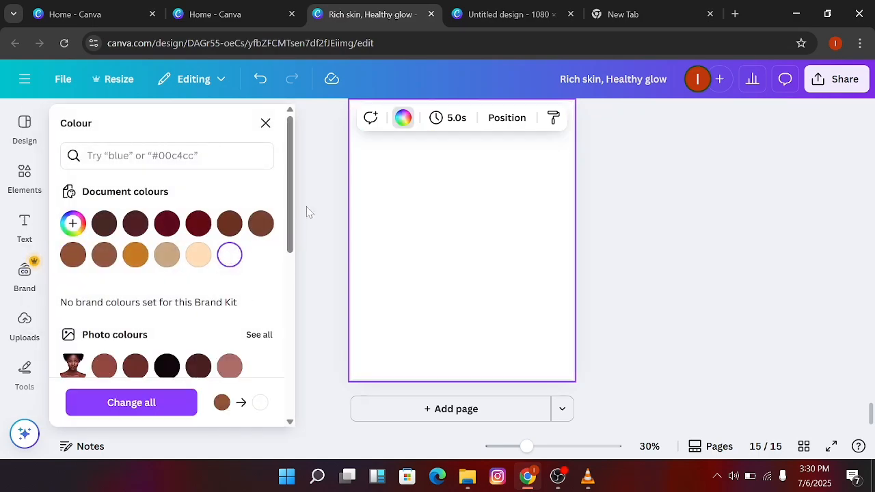
left_click(266, 123)
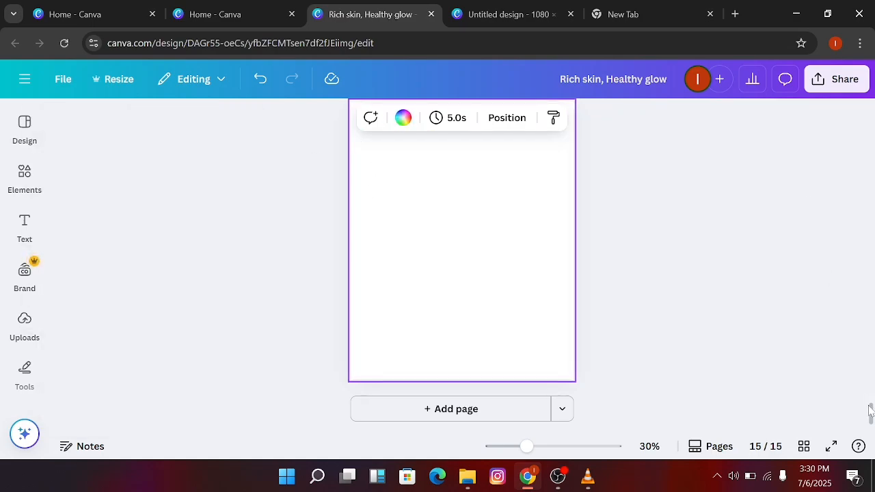
Copy the woman's portrait from page 3 and paste it onto the blank page 15, allowing clipboard access
left_click_drag(870, 411, 872, 156)
left_click(504, 183)
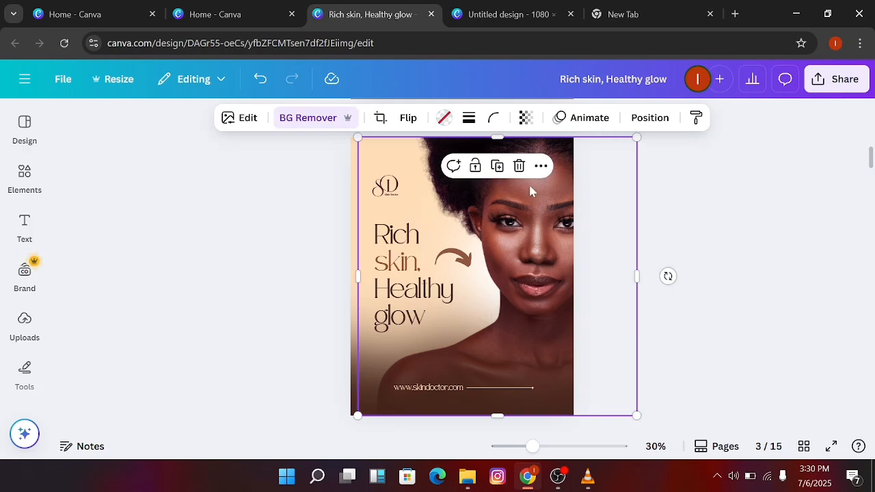
left_click(541, 167)
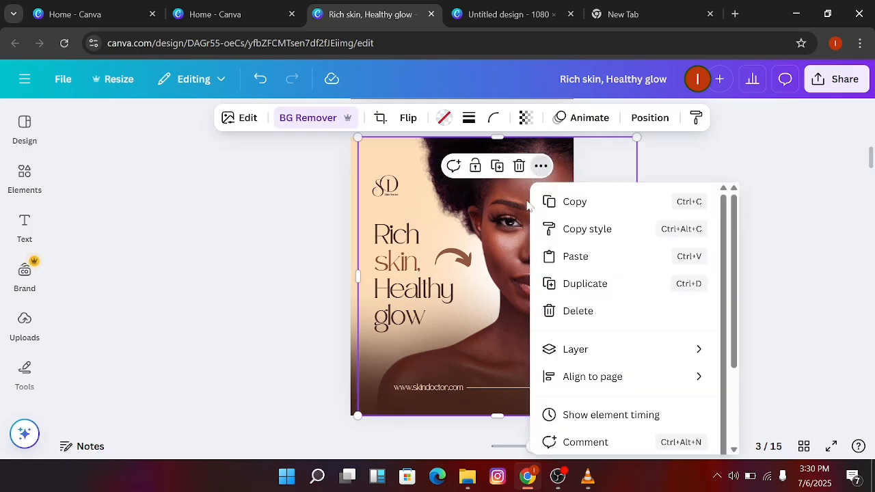
left_click(562, 206)
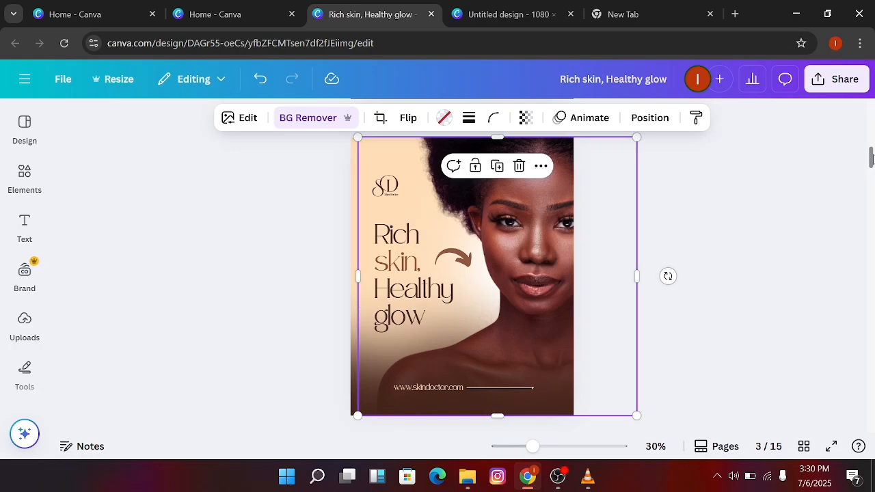
left_click_drag(871, 159, 871, 413)
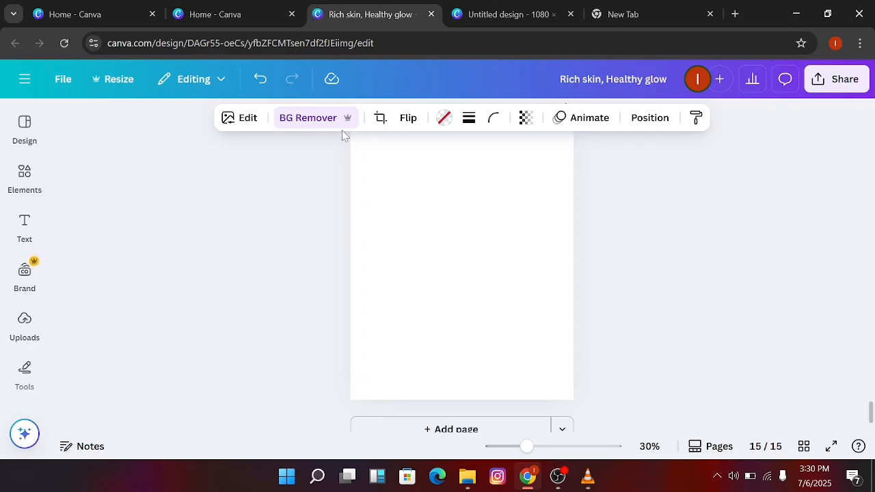
right_click(500, 347)
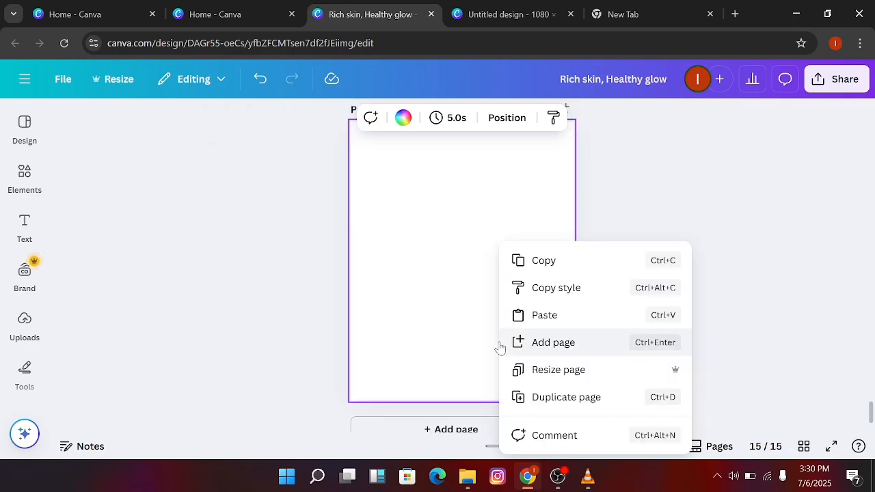
left_click(587, 316)
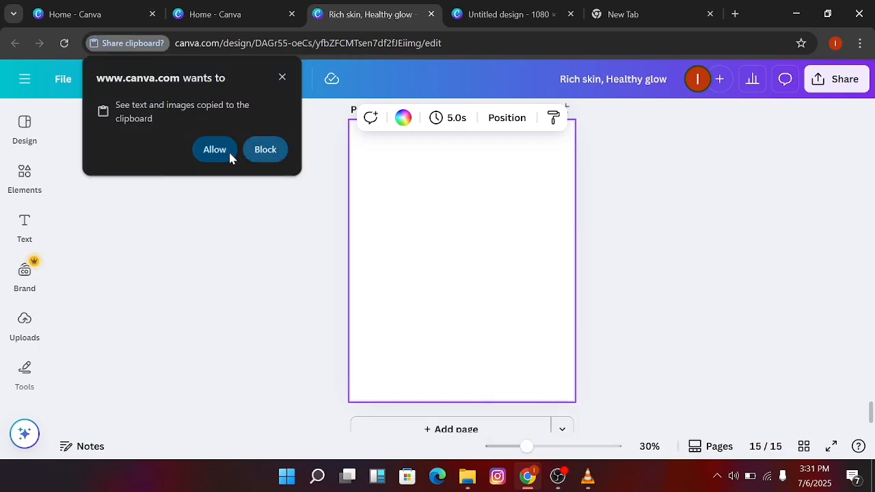
left_click(215, 150)
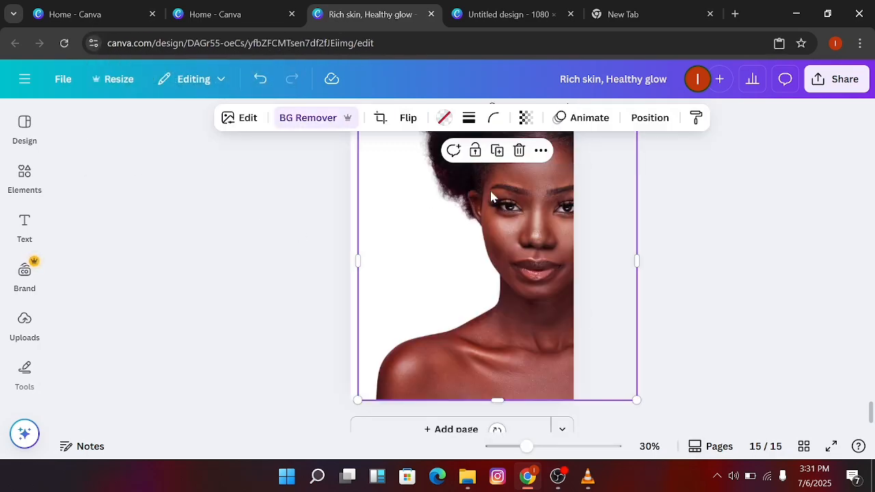
left_click(696, 167)
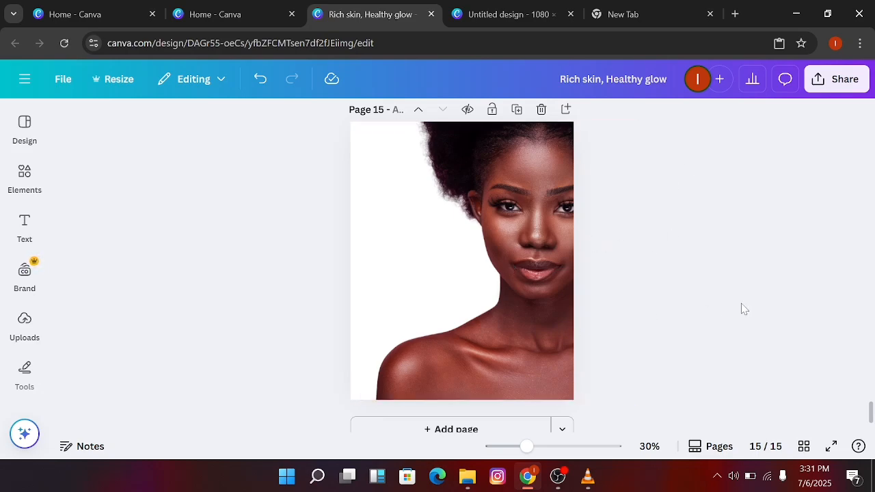
Set the background of page 15 to the light peach document colour #FFDEB9
left_click(354, 275)
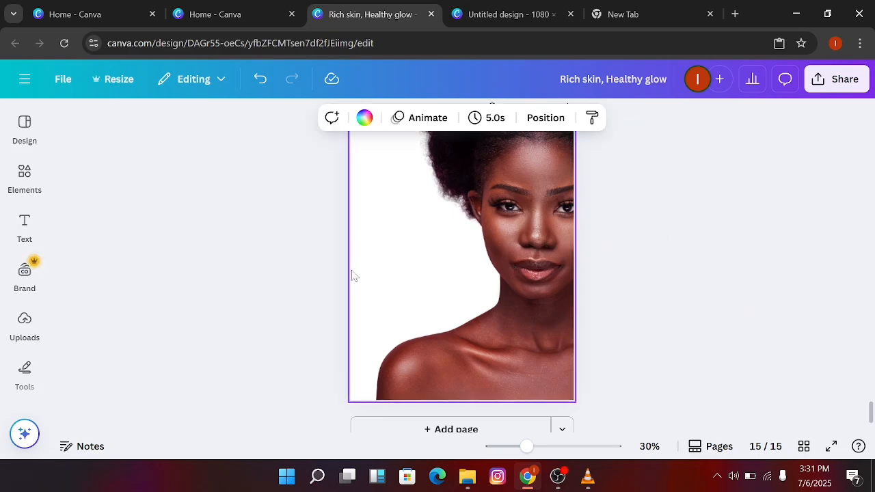
left_click(354, 135)
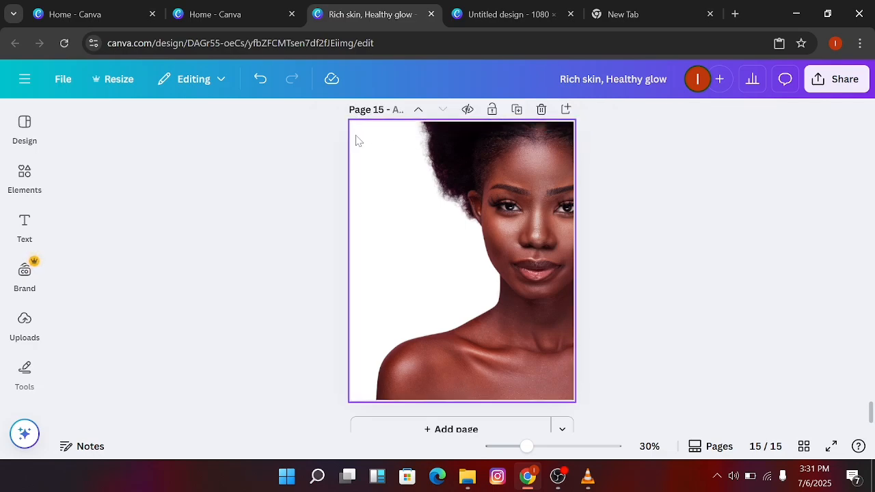
left_click(355, 142)
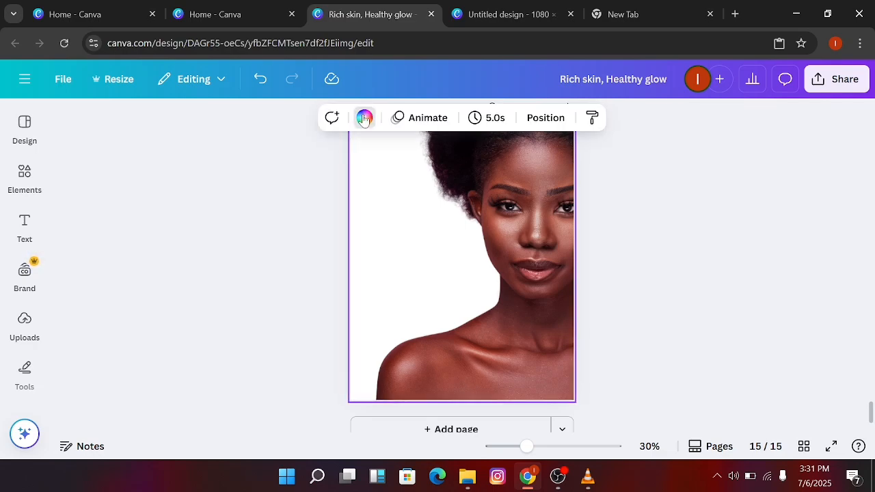
left_click(364, 117)
left_click(198, 254)
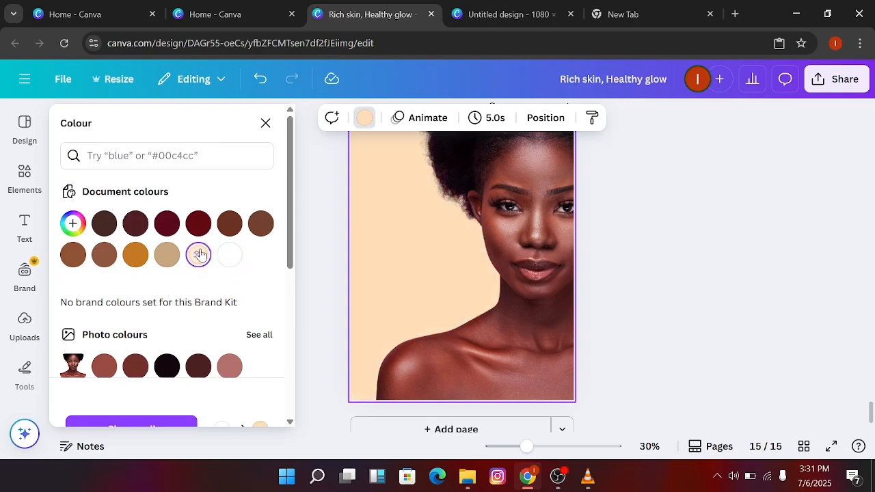
left_click(72, 222)
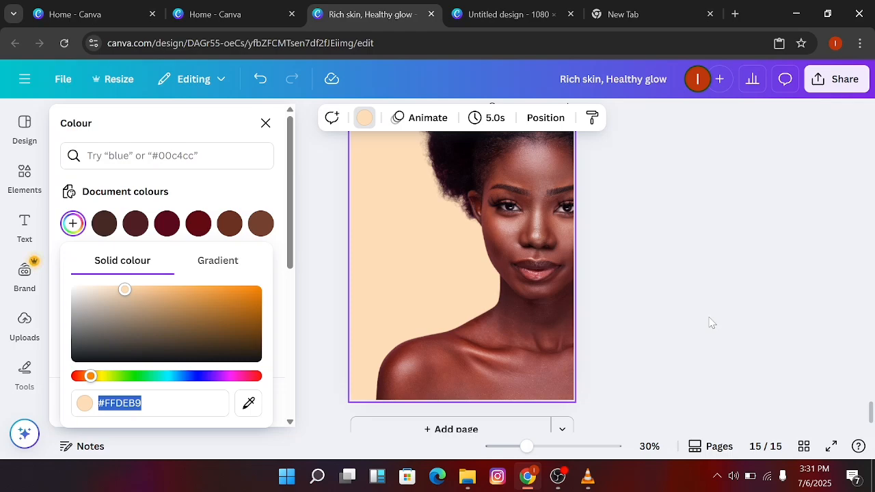
key("Escape")
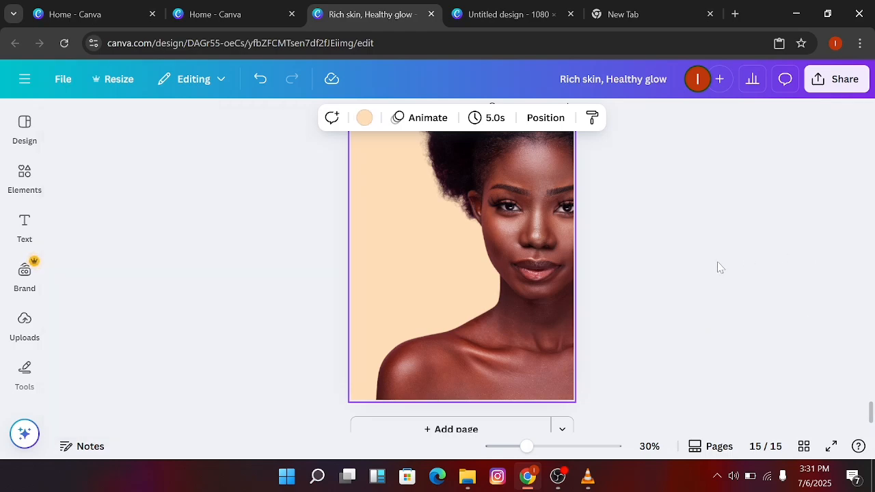
Search the elements library for "white blur" and add the first white glow graphic to page 15
left_click(24, 176)
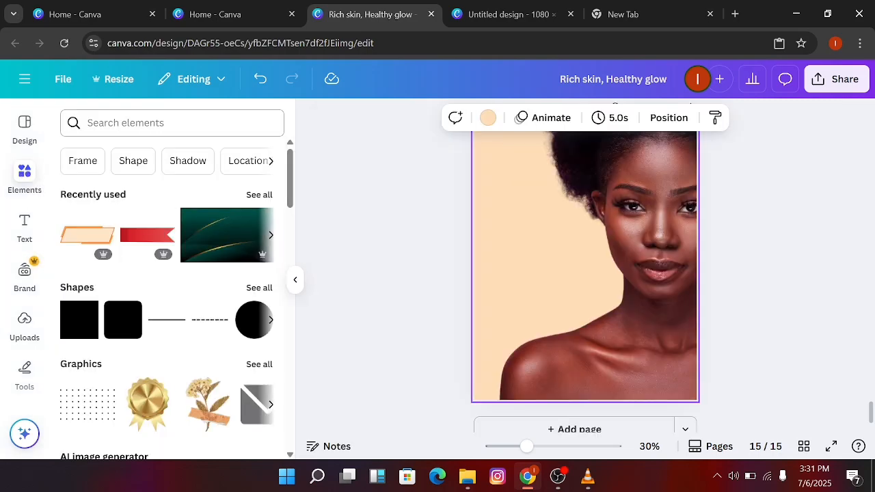
left_click(161, 123)
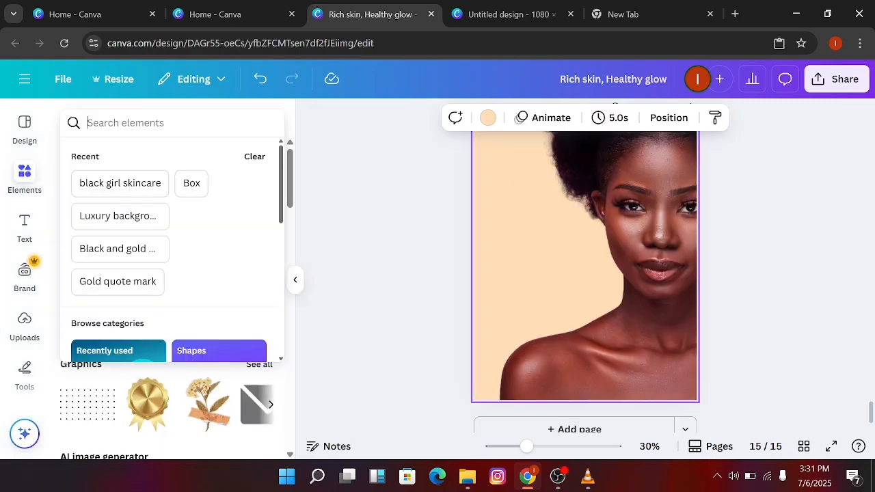
type("white b")
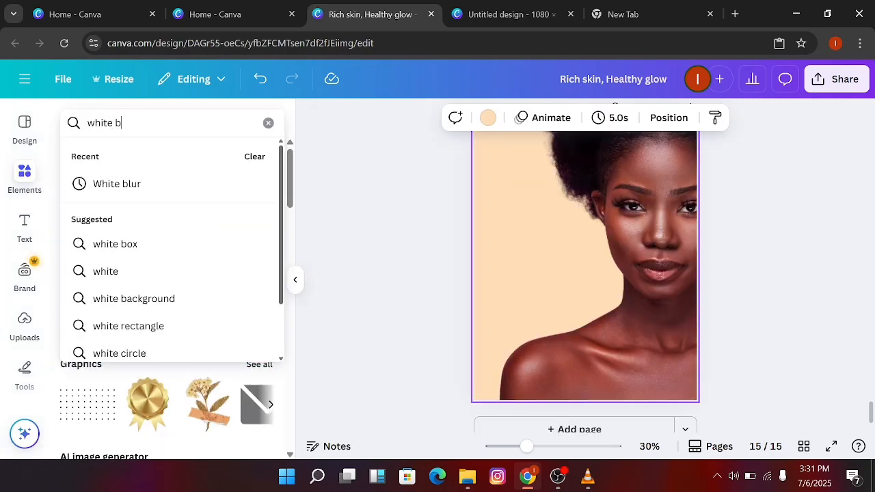
type("lur")
key("Return")
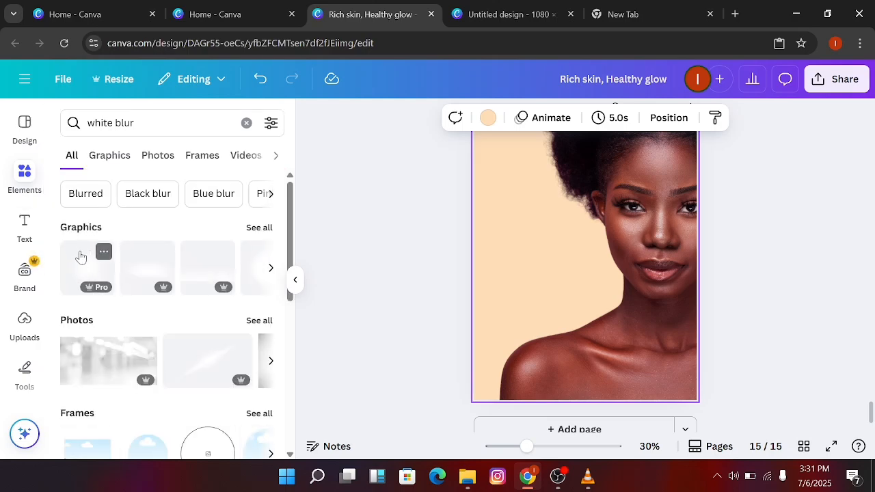
left_click(80, 257)
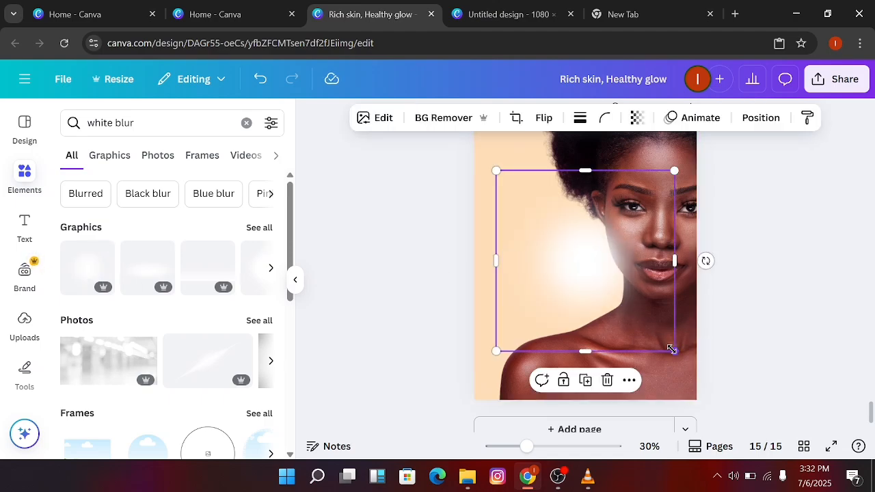
Enlarge the white glow to about 1072 by 1087 px and move it to the page's left edge
left_click_drag(675, 352, 728, 384)
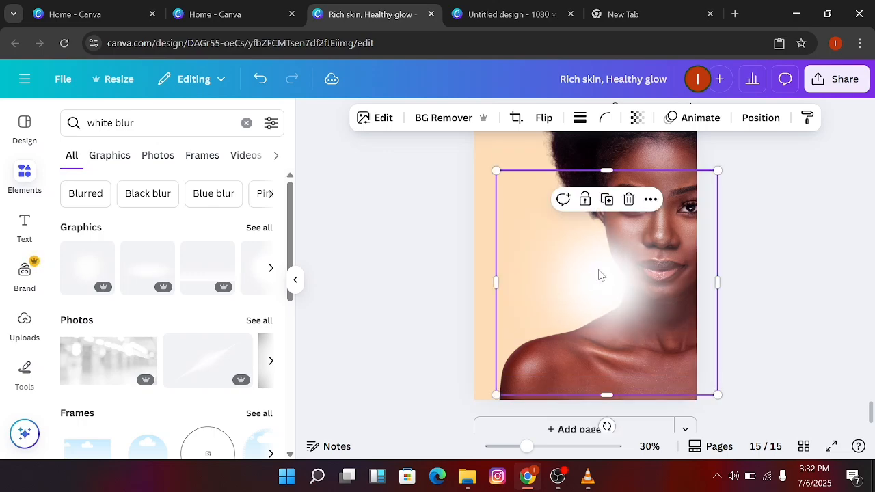
left_click_drag(600, 275, 477, 273)
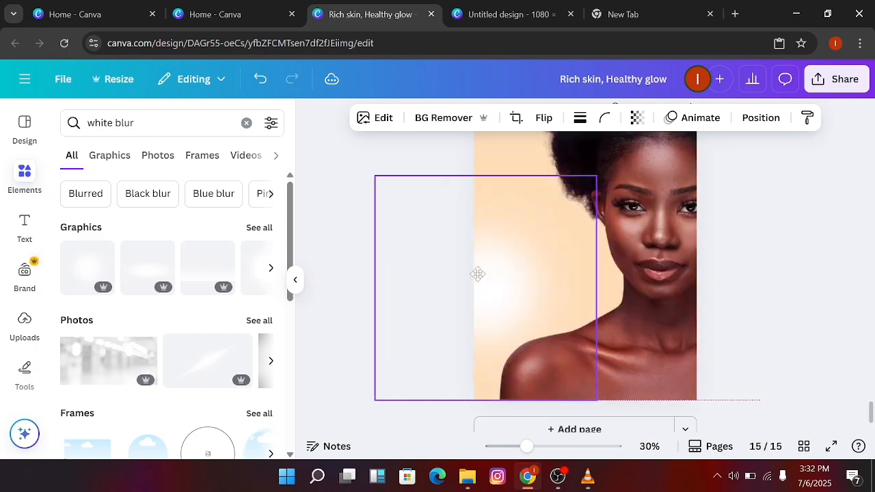
Move the white glow's layer directly below the portrait and above the peach background
left_click(757, 117)
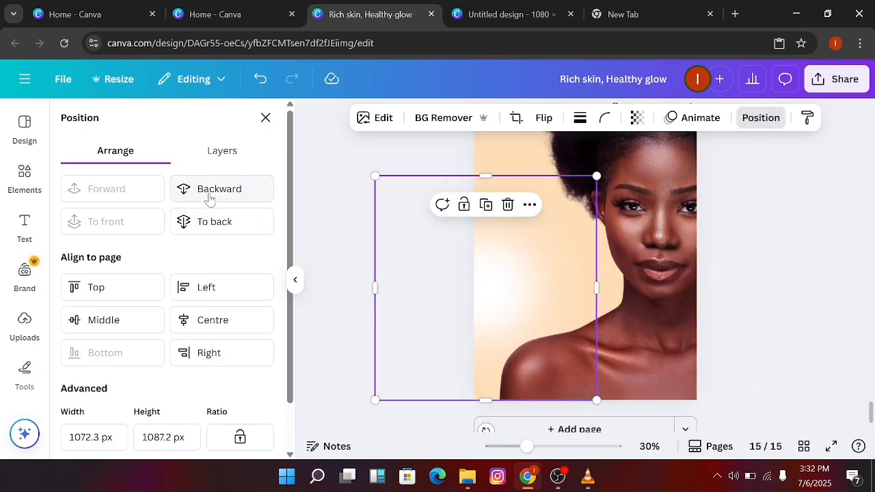
left_click(224, 151)
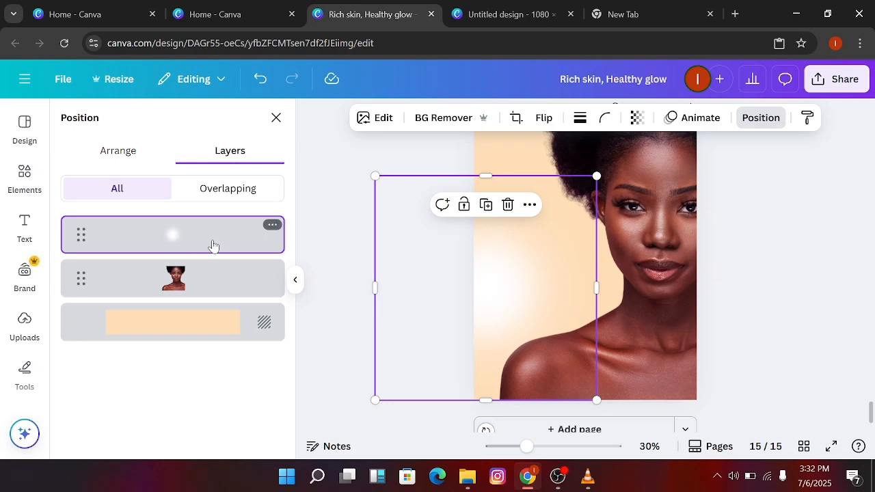
left_click_drag(211, 244, 211, 301)
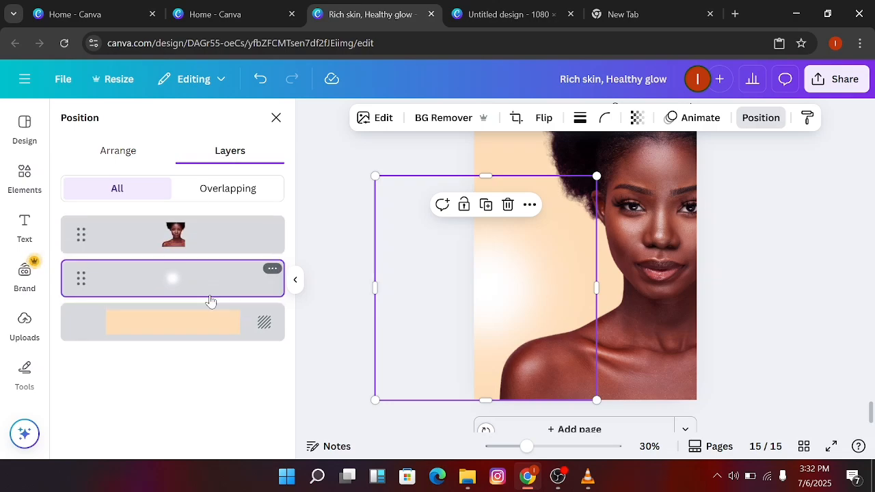
Raise the white glow slightly along the left side of the page, above the woman's shoulder
left_click_drag(476, 283, 479, 246)
key("Left")
key("Left")
key("Left")
key("Left")
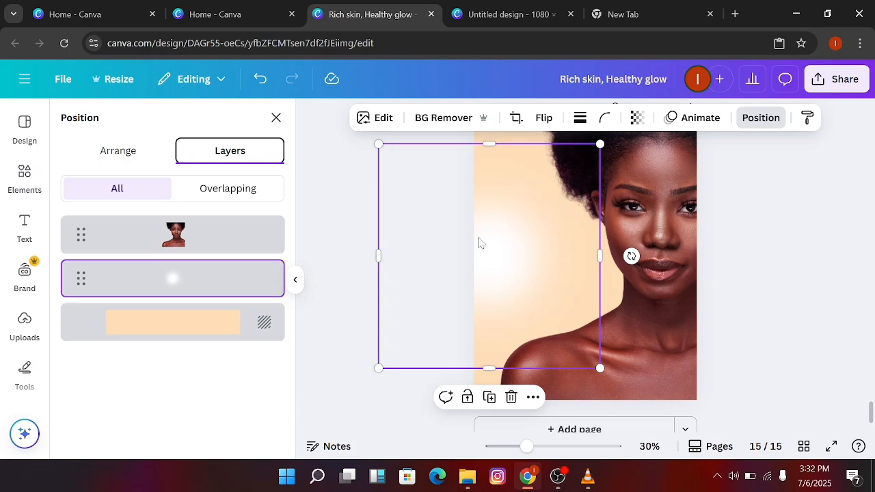
left_click_drag(480, 237, 484, 238)
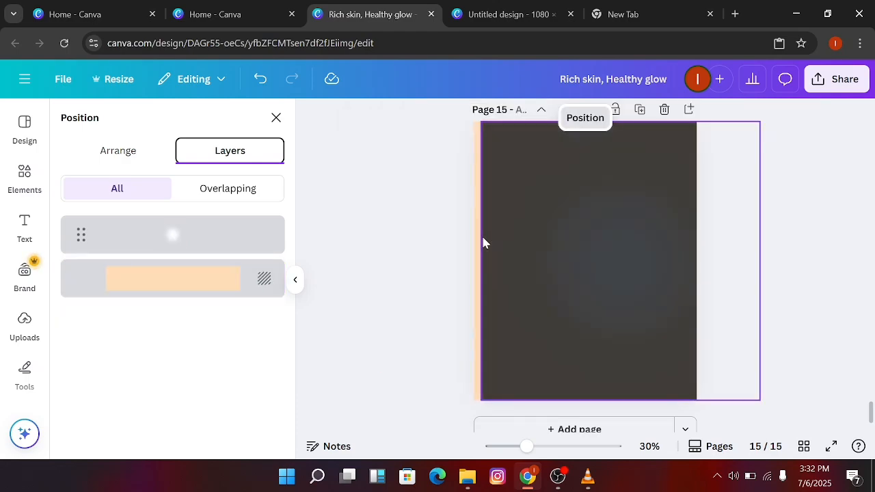
key("ctrl+z")
left_click(491, 247)
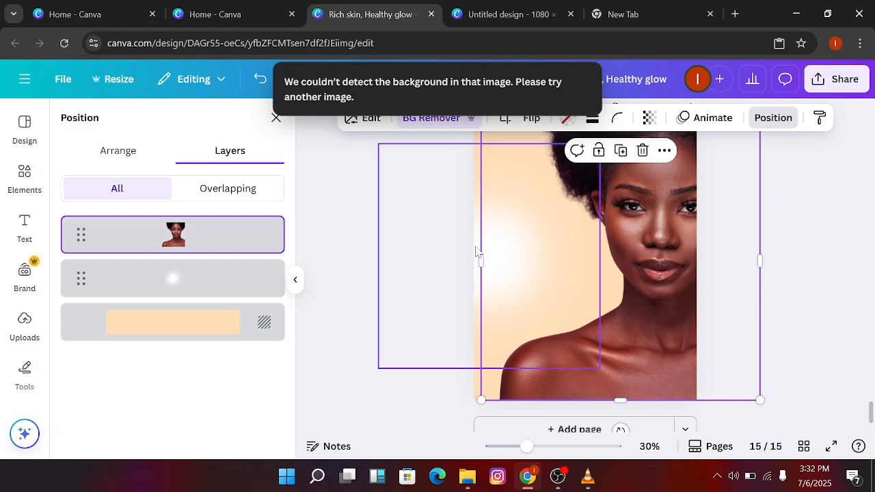
Shift the white glow rightward so its centre sits behind the woman's jaw and neck, and deselect it
left_click(477, 251)
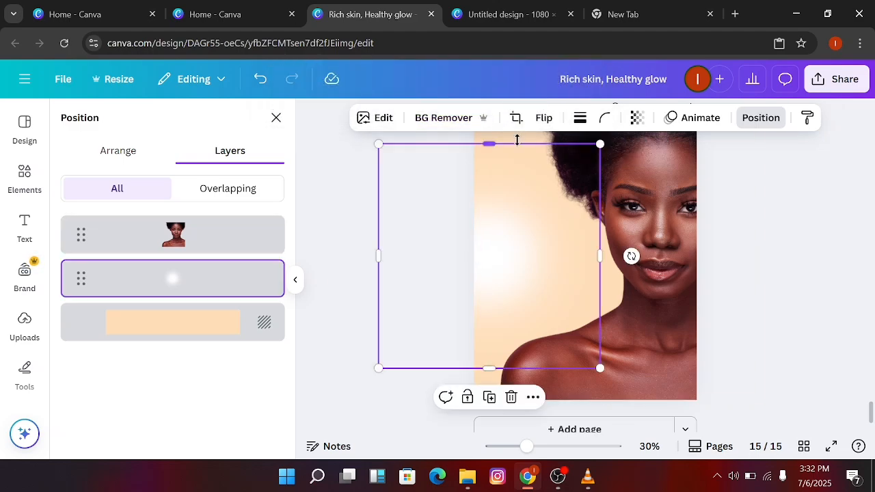
left_click(505, 333)
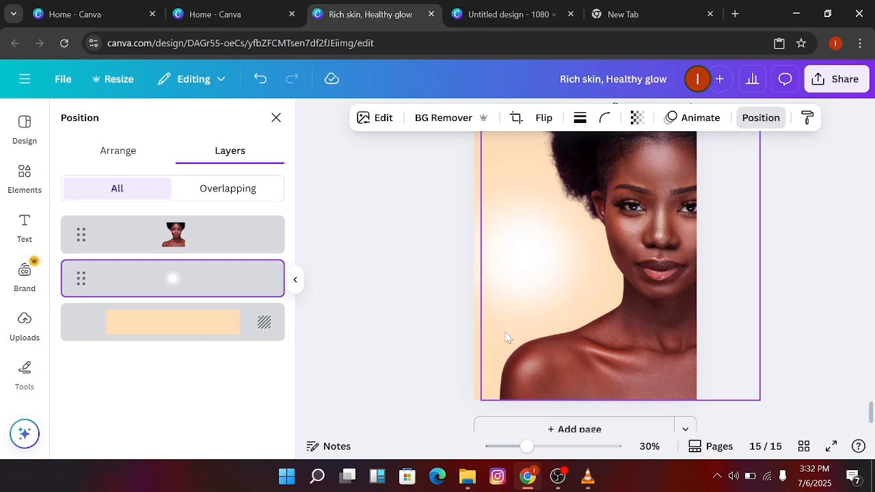
key("shift+Right")
key("shift+Right")
key("shift+Right")
key("shift+Right")
key("shift+Right")
key("shift+Right")
key("shift+Right")
key("shift+Right")
key("shift+Right")
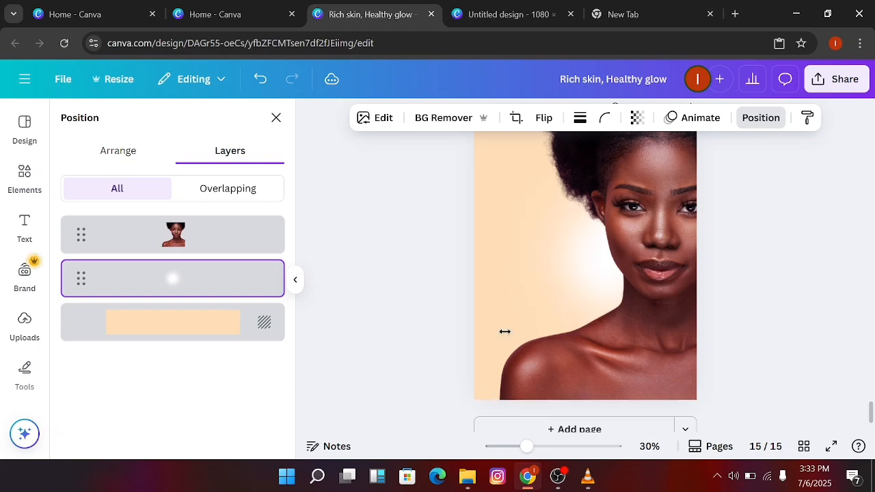
key("Left")
key("Left")
key("Left")
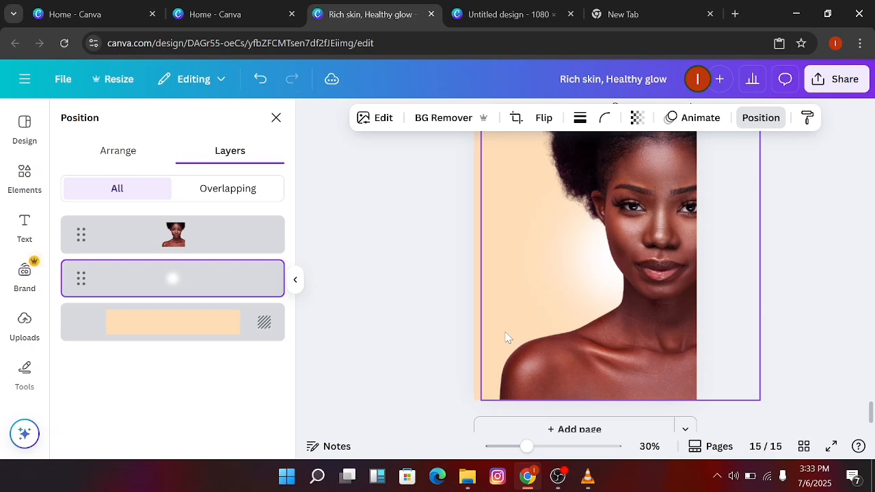
left_click(808, 199)
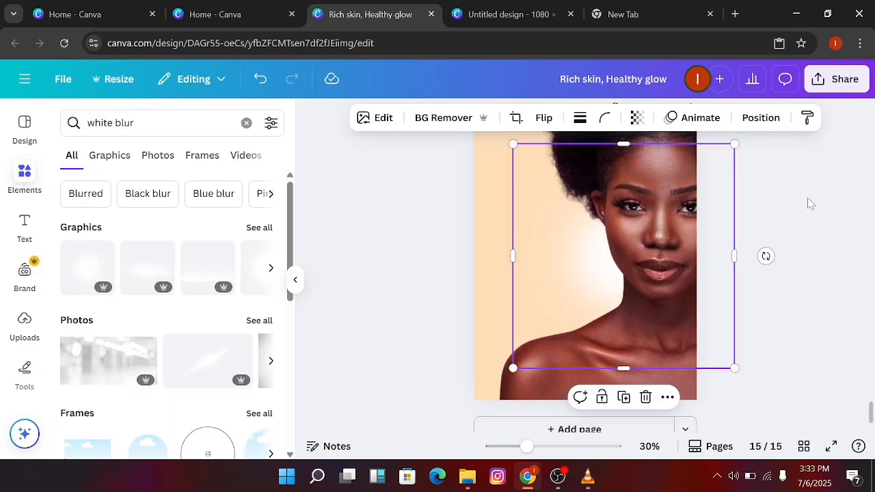
left_click(406, 230)
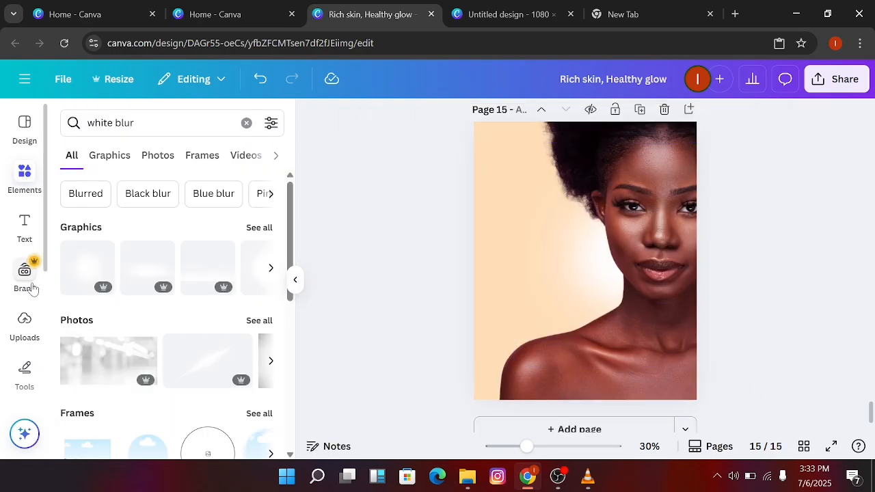
Add a subheading reading "Rich Skin," and "Healthy Glow" on two lines and place it beside the woman's face
left_click(24, 225)
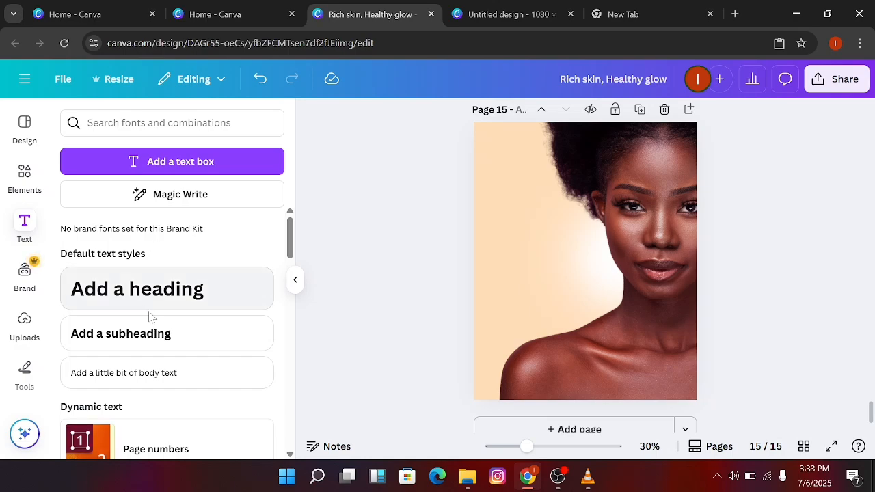
left_click(175, 335)
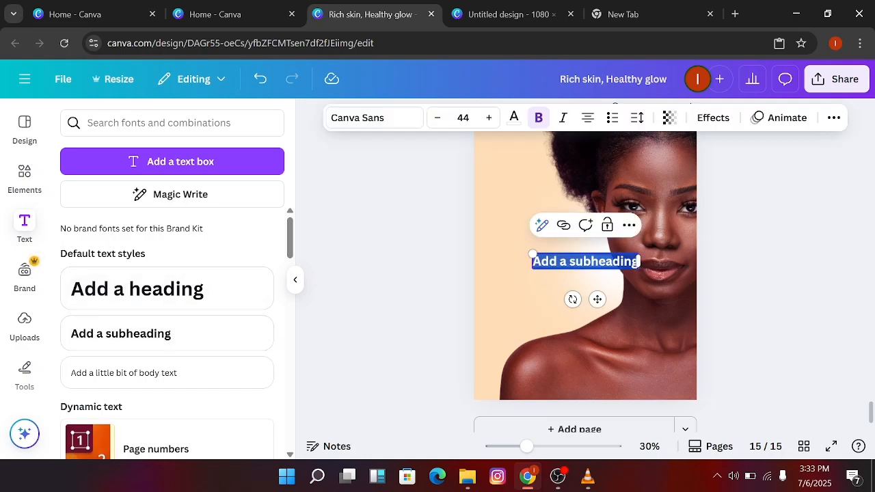
type("Rich")
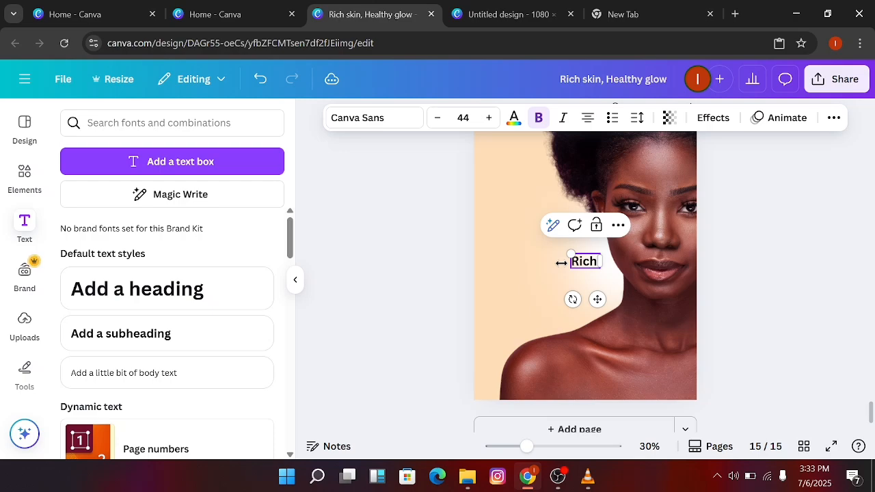
type(" Skin")
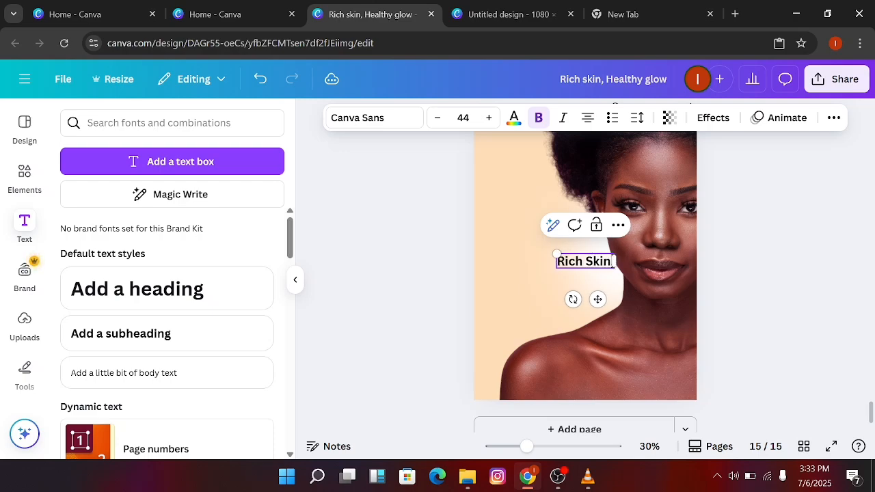
key("Return")
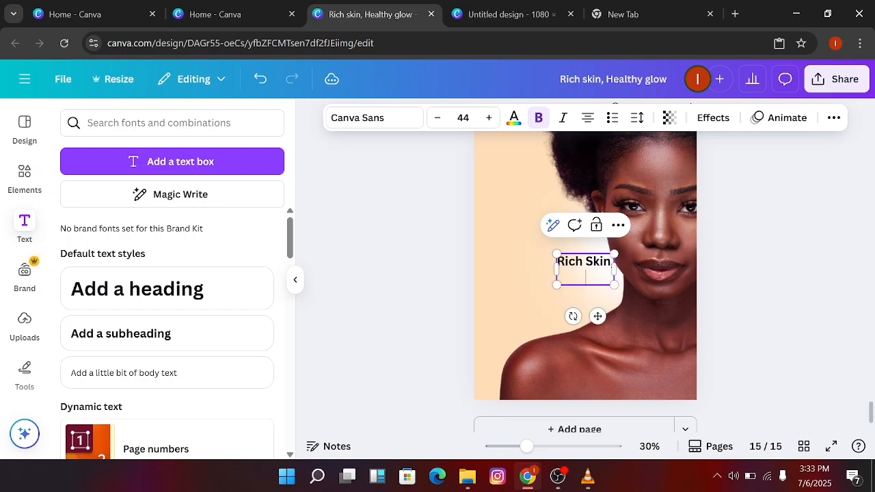
type("Healthy")
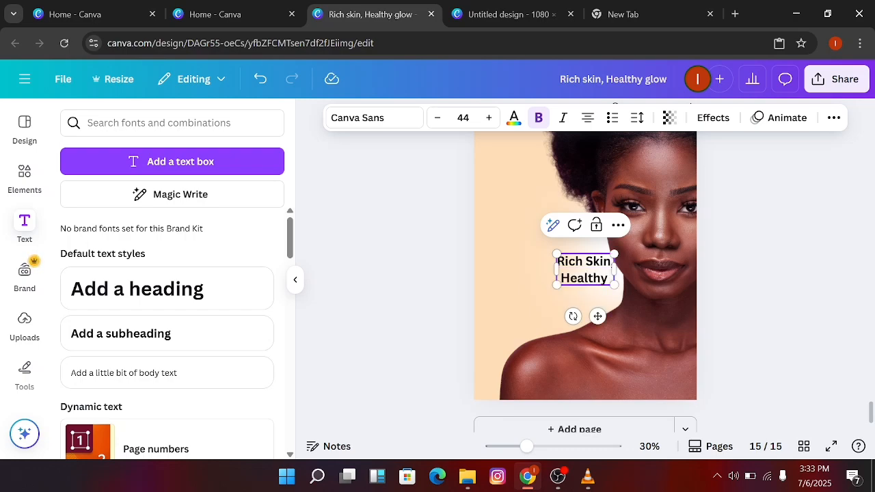
type(" Glo")
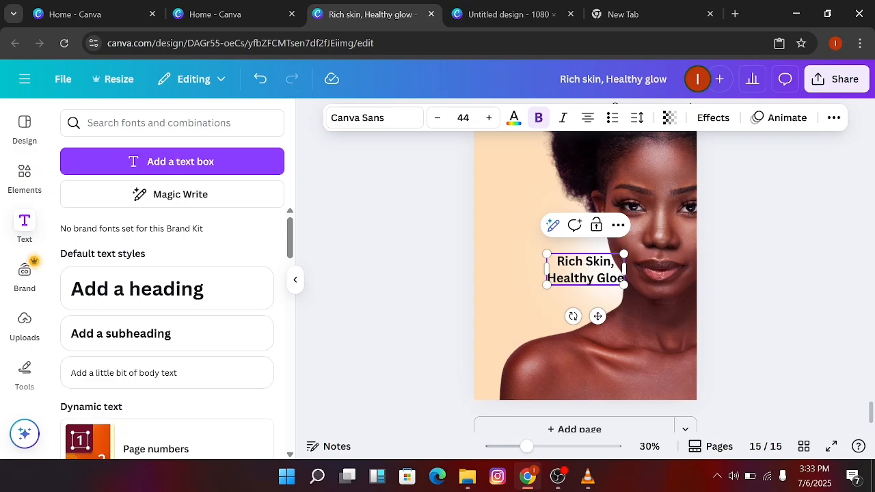
type("w")
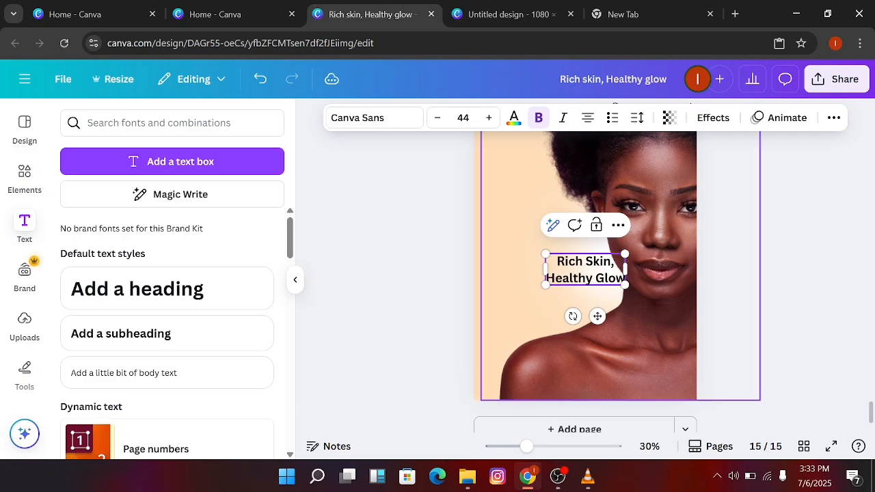
left_click_drag(596, 315, 563, 305)
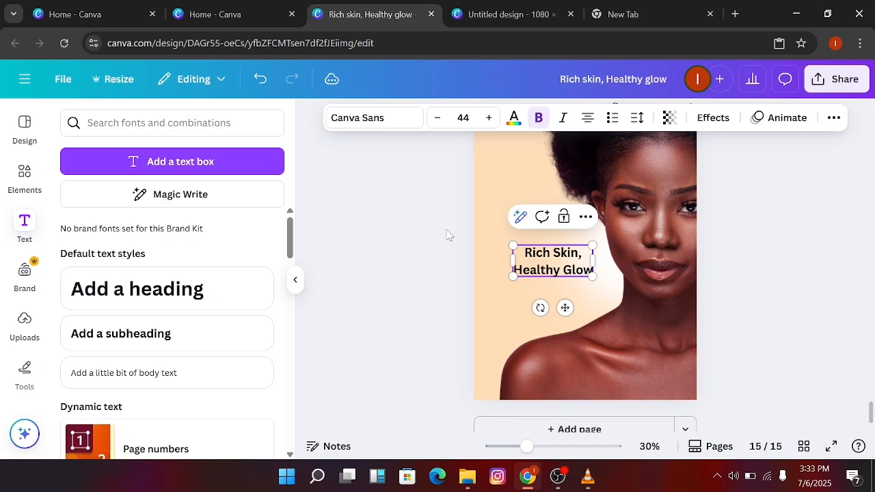
Set the font of both headline lines, "Healthy Glow" and "Rich Skin,", to Safira March
left_click(410, 122)
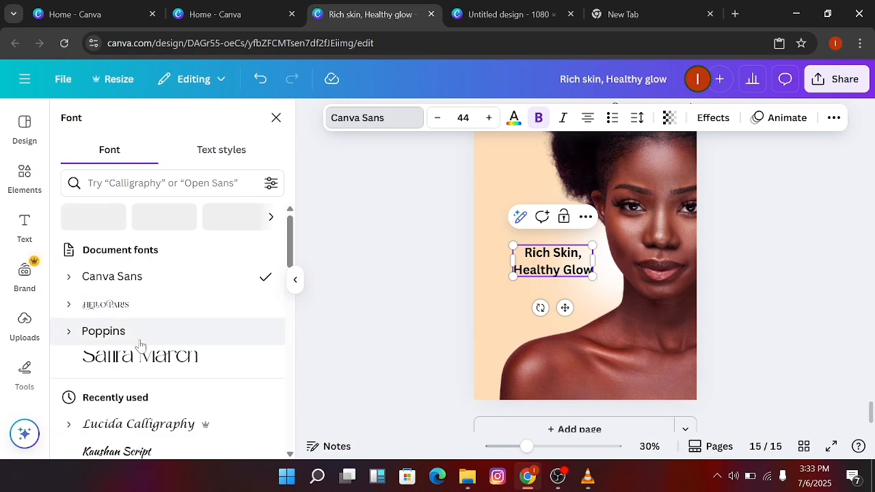
left_click(174, 361)
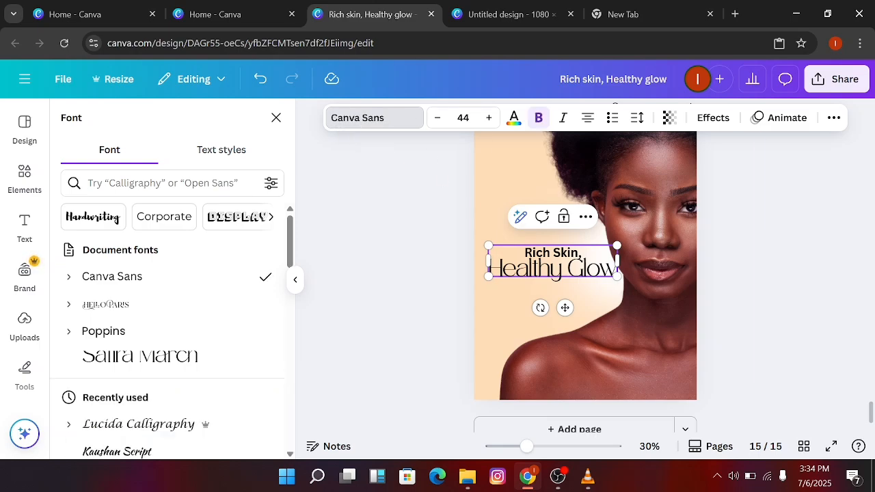
key("shift+Right")
key("shift+Right")
key("shift+Right")
key("shift+Right")
key("shift+Right")
key("shift+Right")
key("shift+Right")
key("shift+Right")
key("shift+Right")
key("shift+Right")
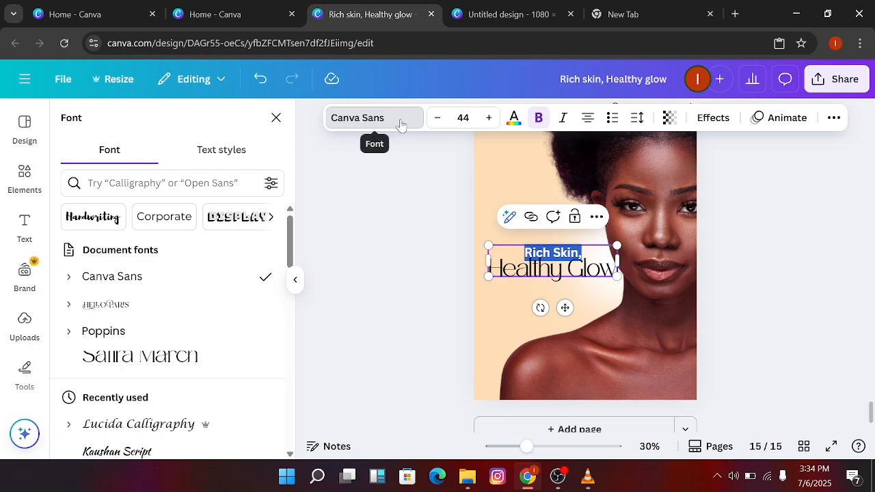
left_click(208, 362)
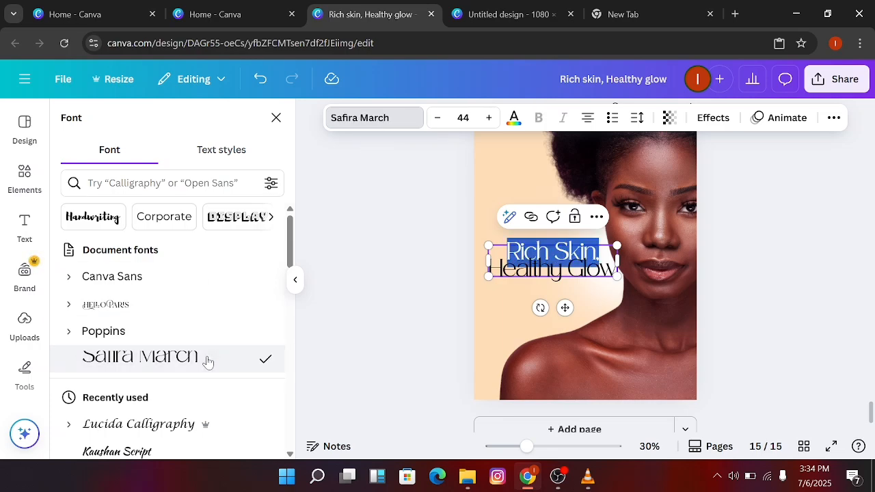
key("BackSpace")
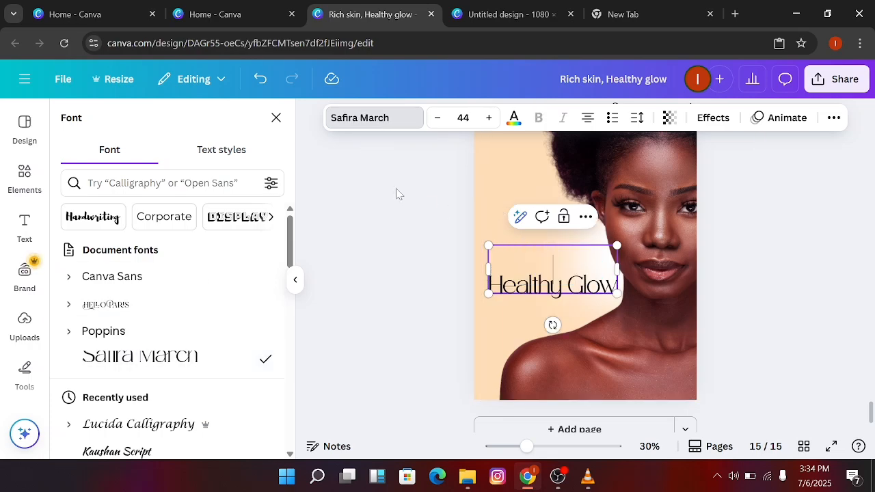
key("Delete")
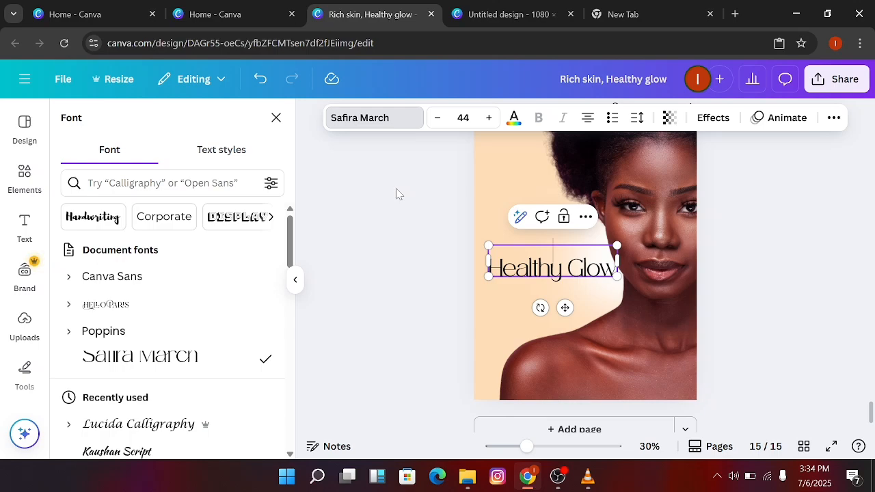
key("ctrl+z")
key("ctrl+z")
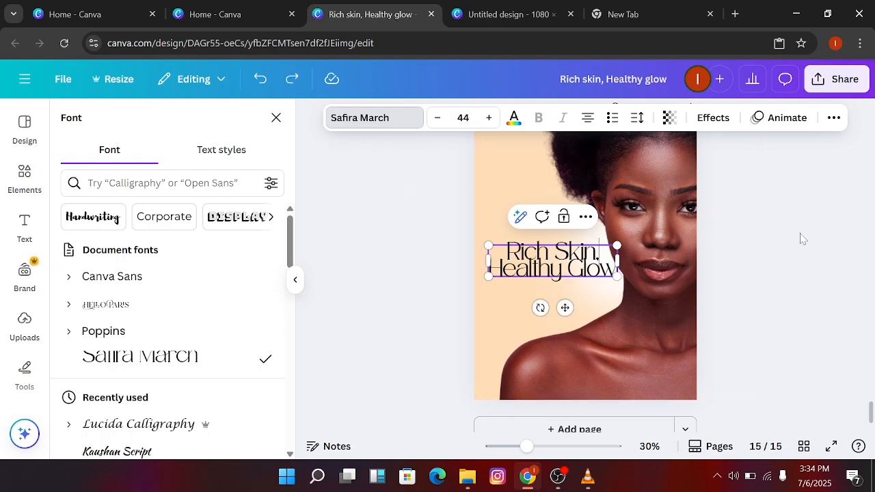
Finish editing the "Rich Skin, Healthy Glow" headline and align its text to the left
key("Escape")
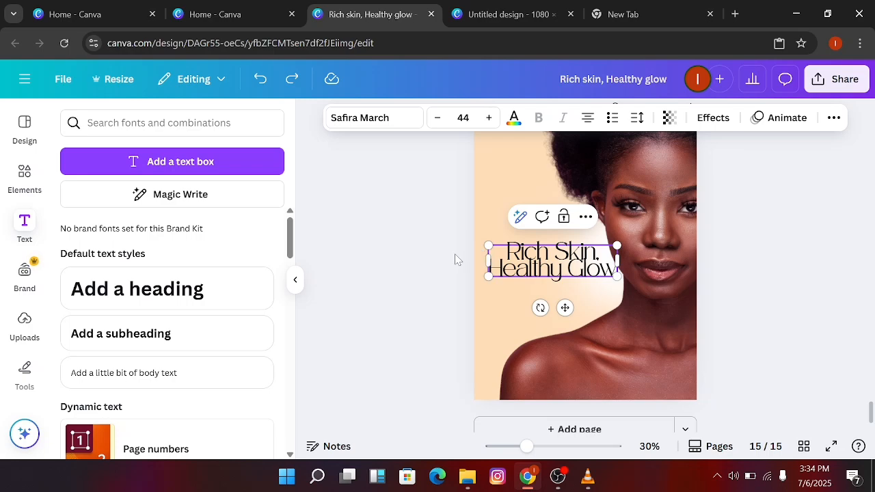
left_click(455, 259)
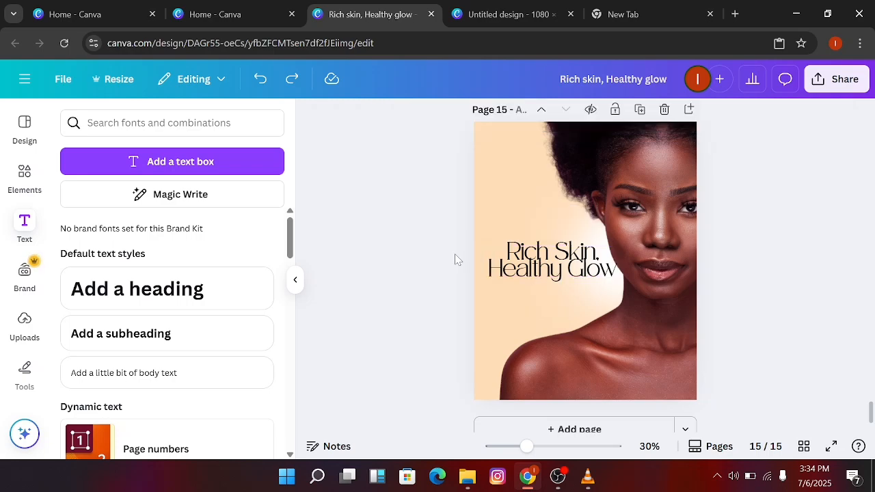
left_click(25, 224)
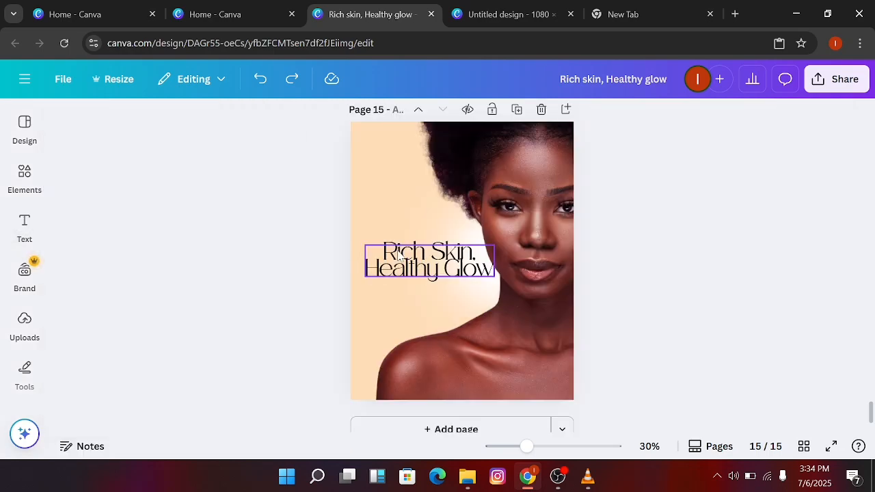
left_click(431, 256)
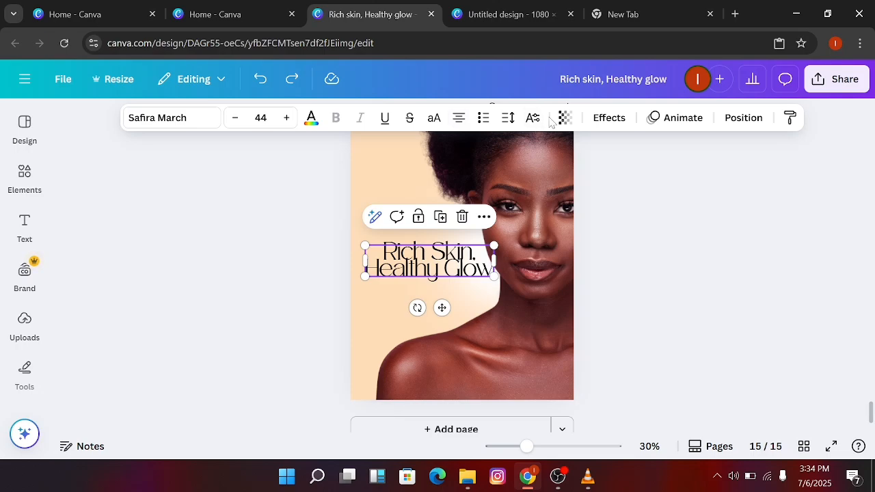
left_click(459, 118)
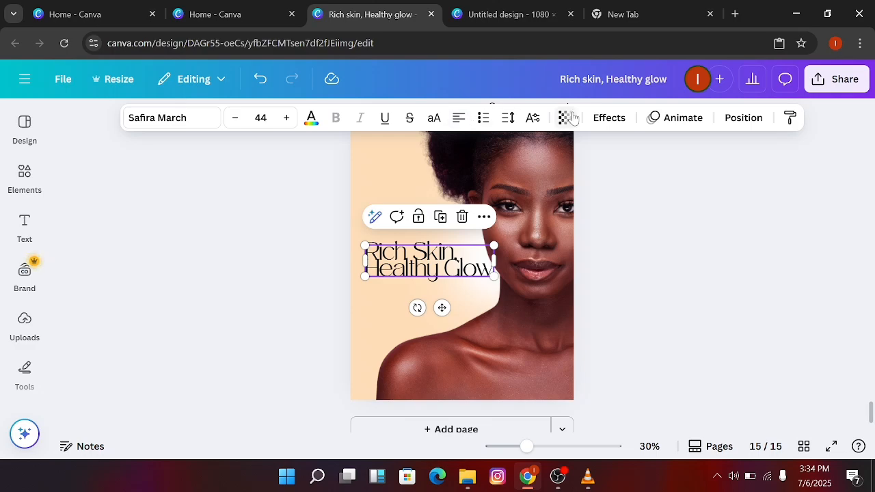
Set the line spacing of the "Rich Skin, Healthy Glow" headline to about 2.09
left_click(507, 123)
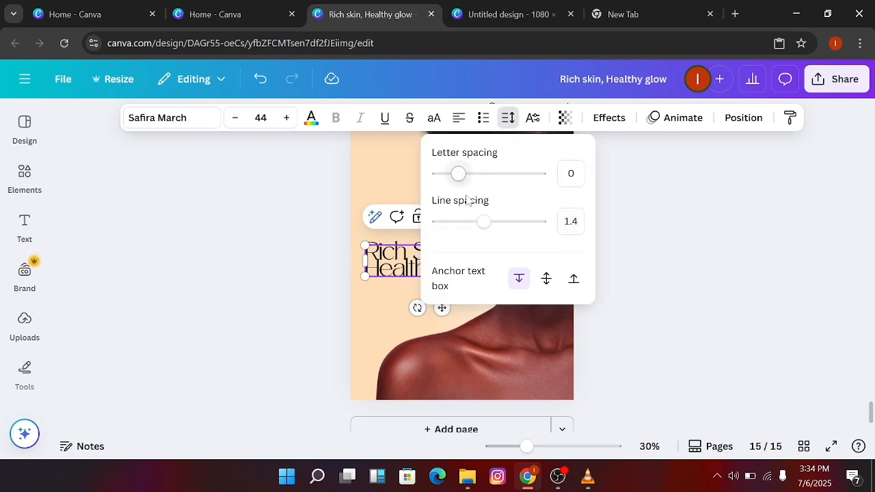
left_click_drag(483, 222, 519, 223)
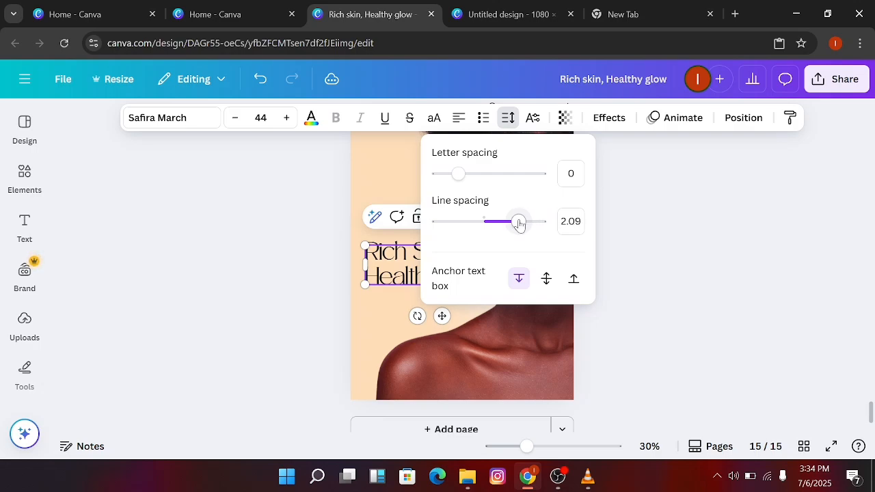
left_click(649, 164)
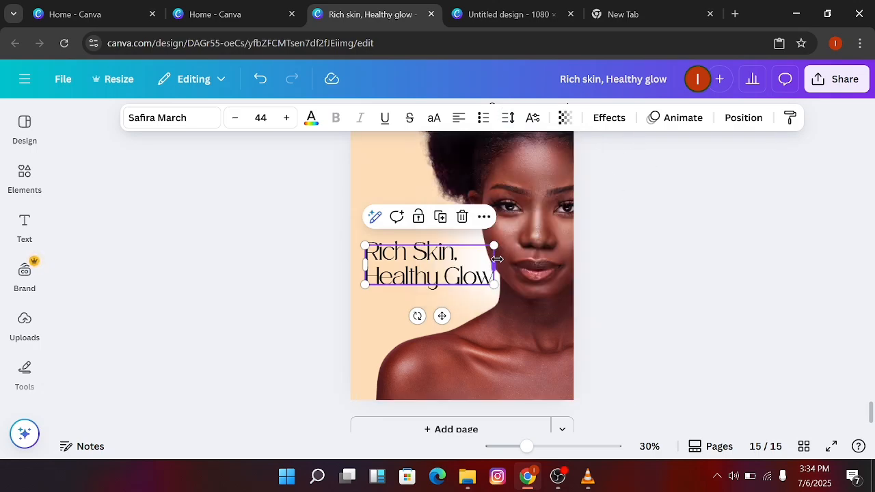
Narrow the headline box so each word wraps onto its own line, enlarge the text to size 59.6, and reposition it beside the woman's face
left_click_drag(495, 262, 457, 264)
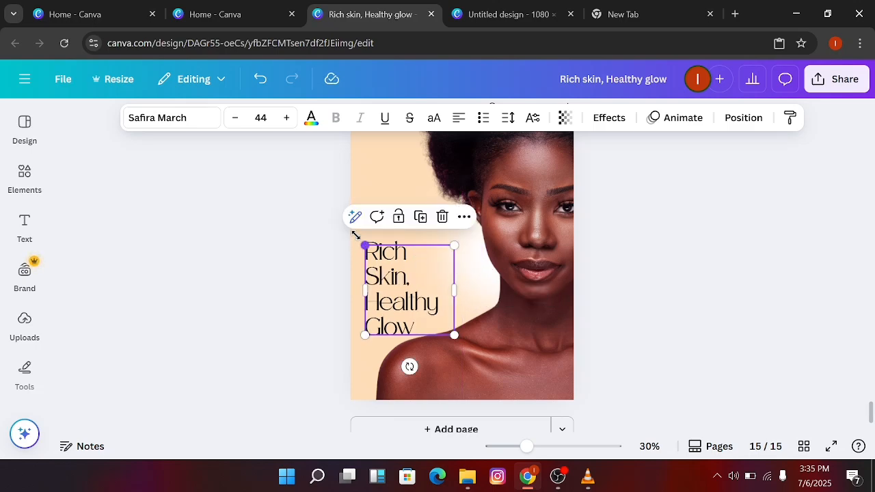
left_click_drag(363, 243, 333, 213)
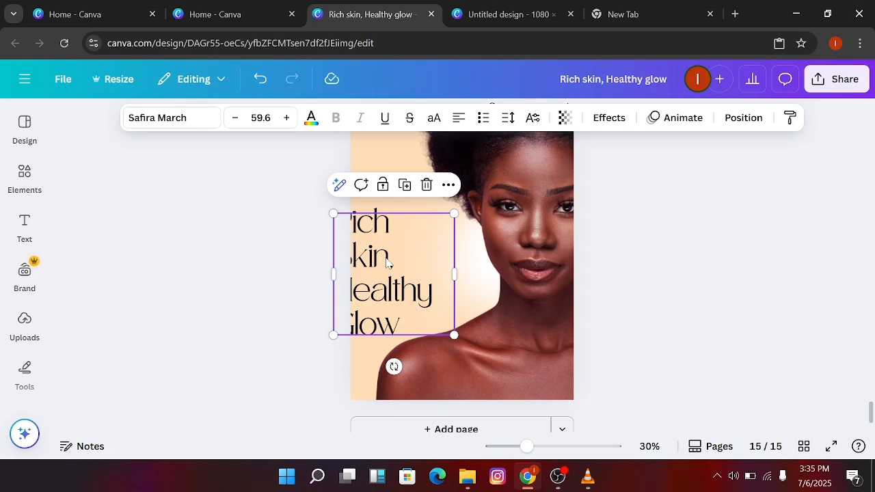
mouse_move(380, 257)
left_mouse_down()
mouse_move(412, 258)
mouse_move(416, 244)
left_mouse_up()
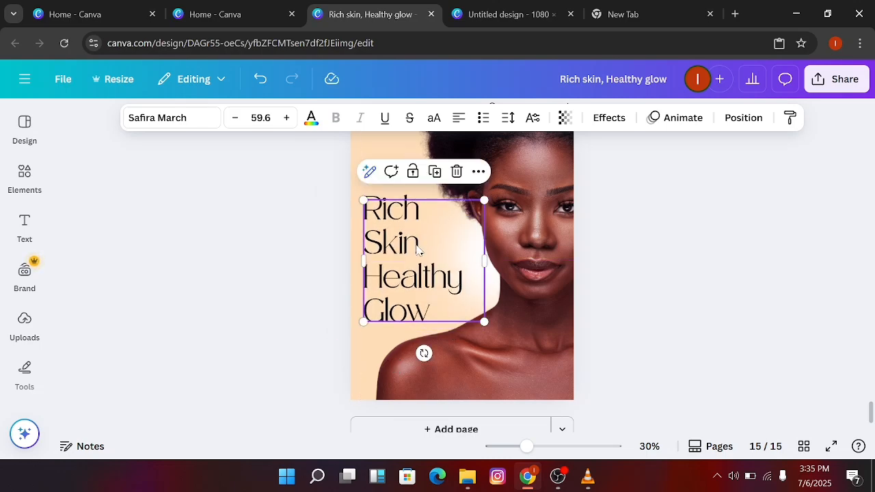
left_click(594, 217)
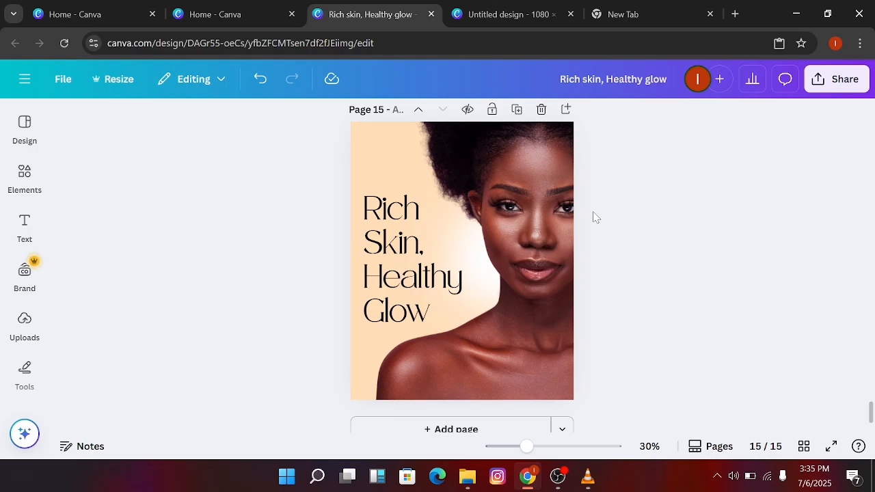
left_click_drag(426, 255, 428, 256)
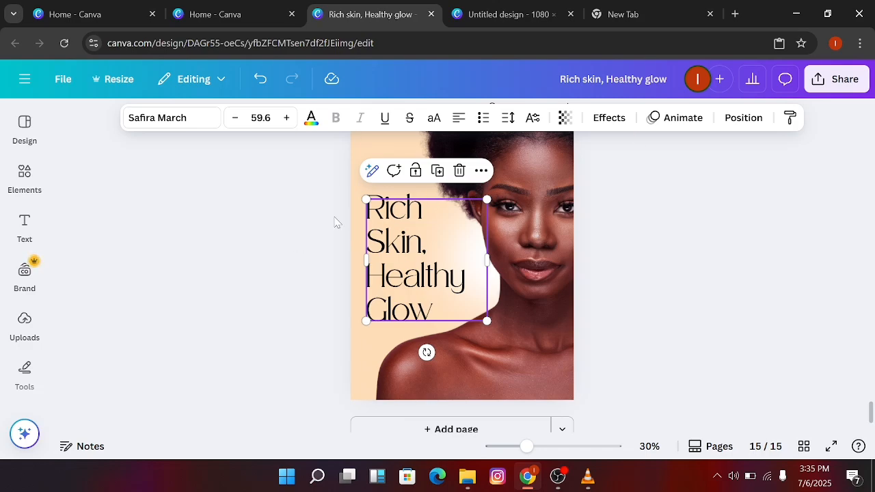
Colour the headline text dark crimson #5b091b and deselect it
left_click(314, 127)
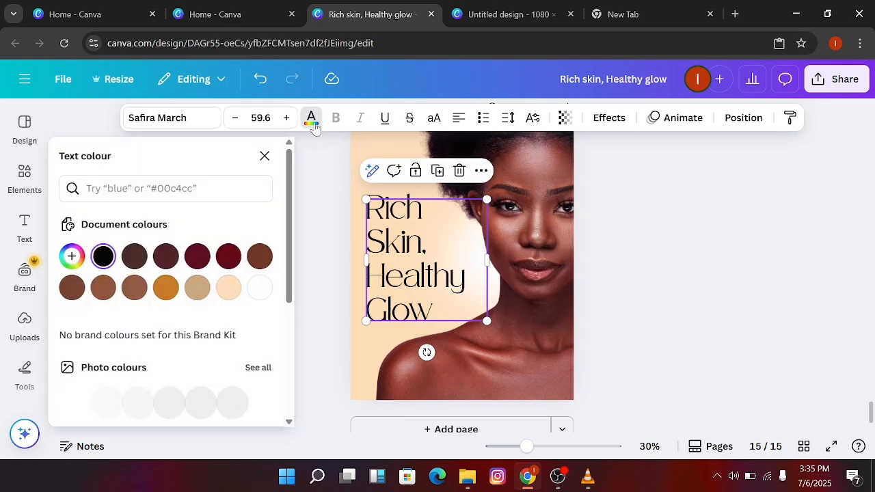
left_click(198, 256)
left_click(73, 257)
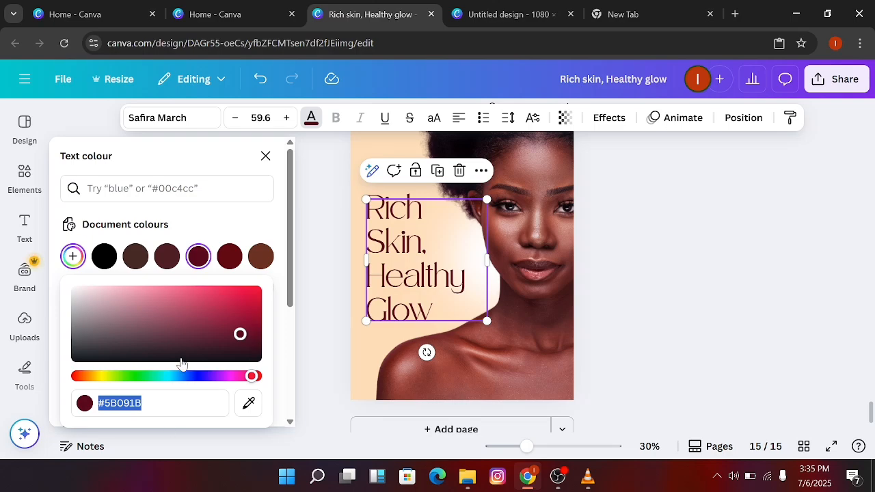
left_click(265, 156)
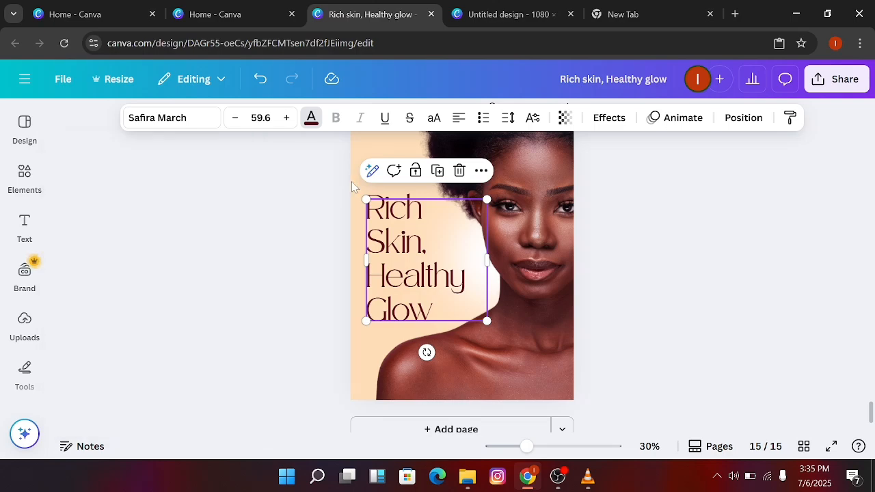
left_click(336, 232)
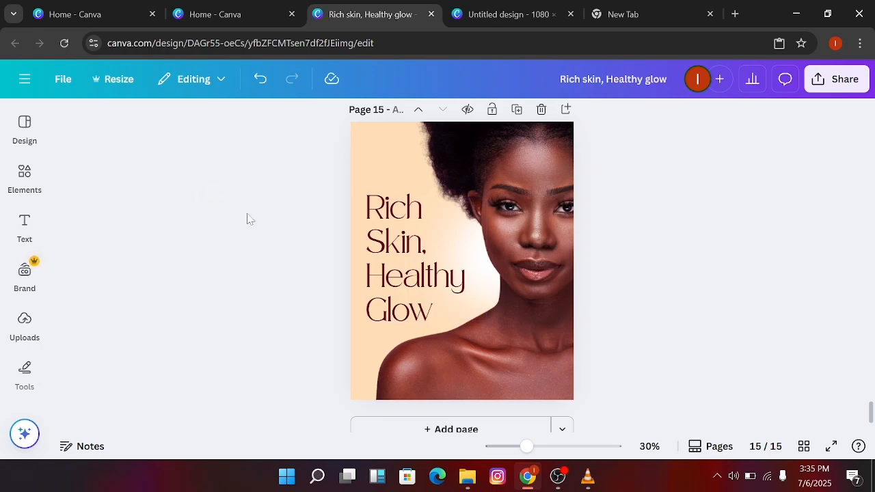
Search the design elements for "dark brown gradient" and restrict the results to graphics
left_click(26, 179)
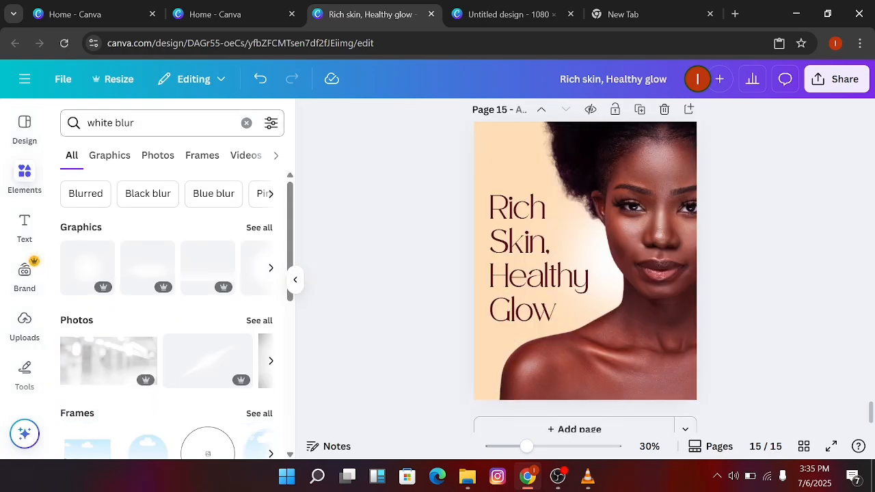
left_click(159, 123)
key("BackSpace")
key("BackSpace")
key("BackSpace")
key("BackSpace")
key("BackSpace")
key("BackSpace")
key("BackSpace")
key("BackSpace")
key("BackSpace")
key("BackSpace")
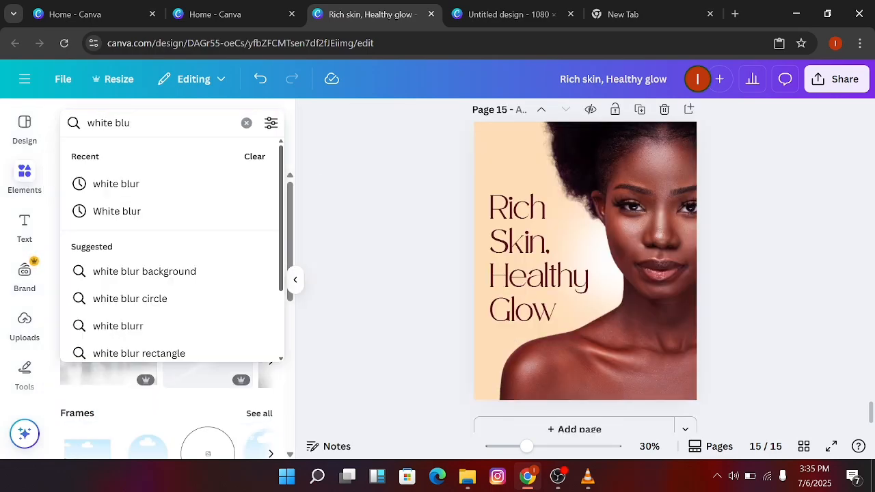
type("dar")
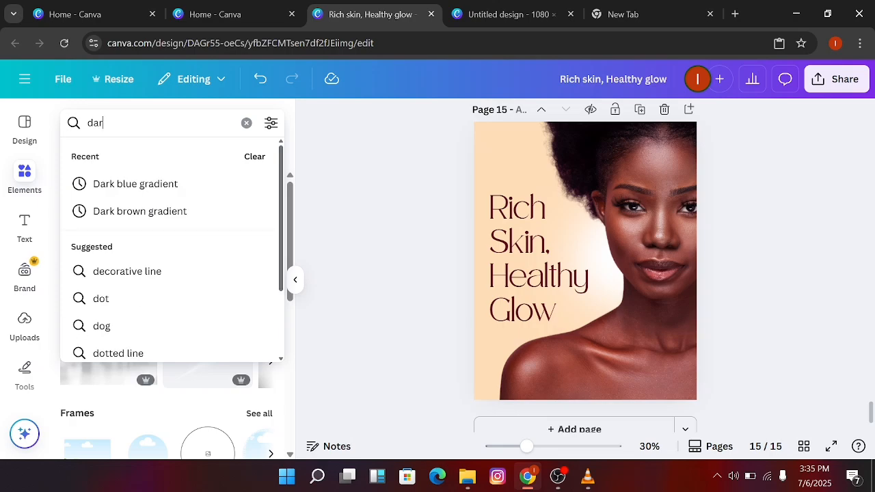
type("k brown gradient")
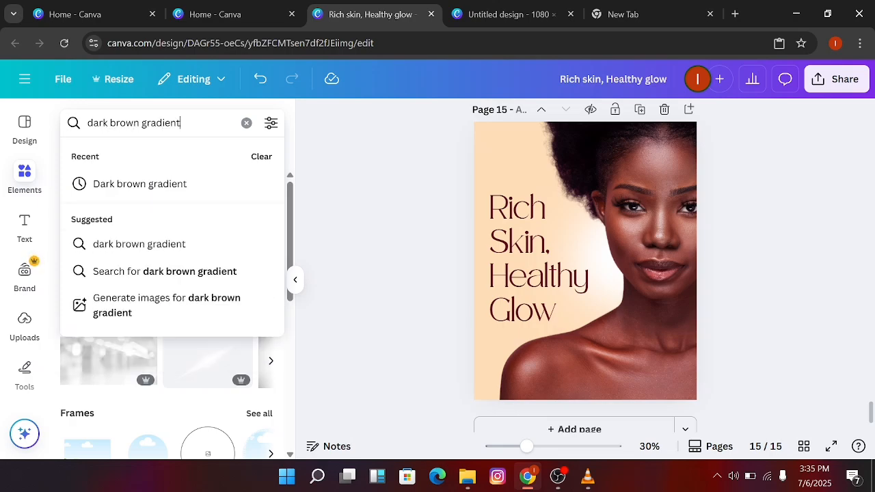
key("Return")
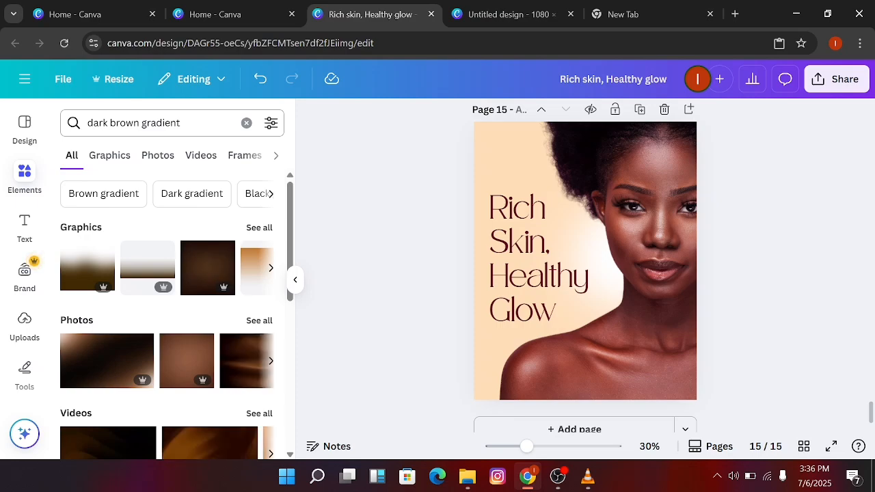
left_click(124, 162)
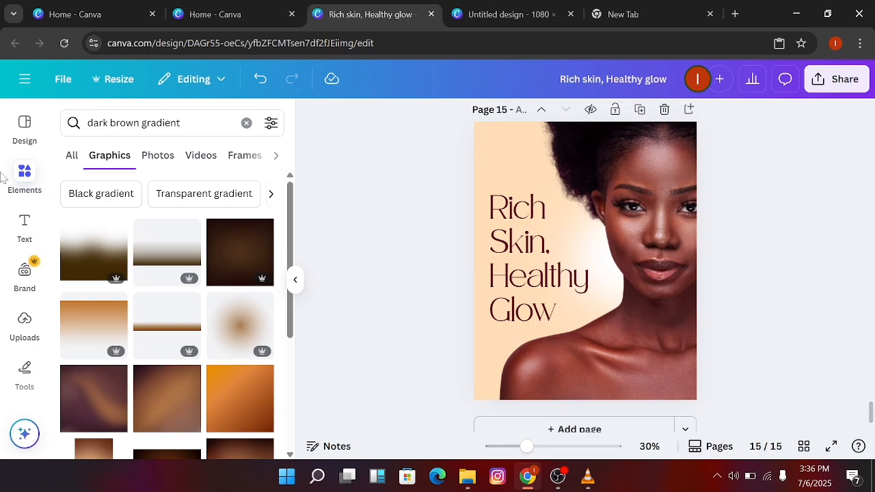
Add the first brown fading gradient, enlarge it beyond both page sides, and place it over the lower page, starting just above the word "Healthy"
left_click(78, 249)
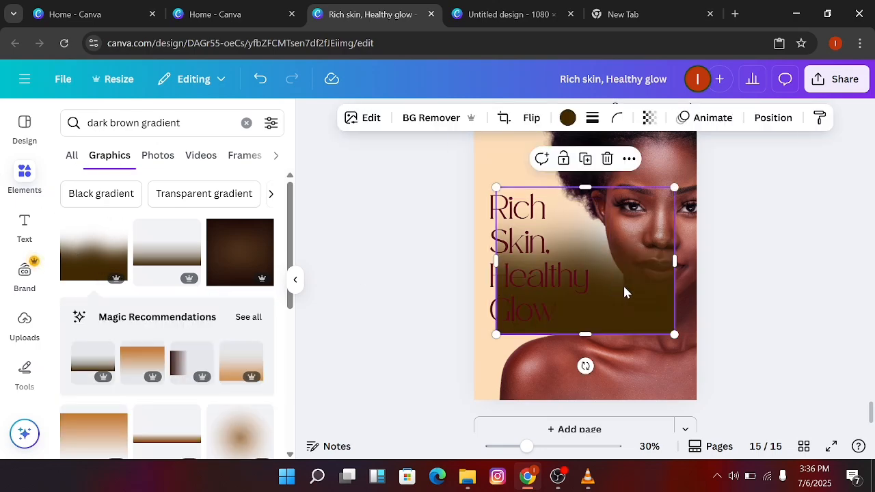
left_click_drag(647, 313, 472, 396)
left_click_drag(515, 364, 734, 364)
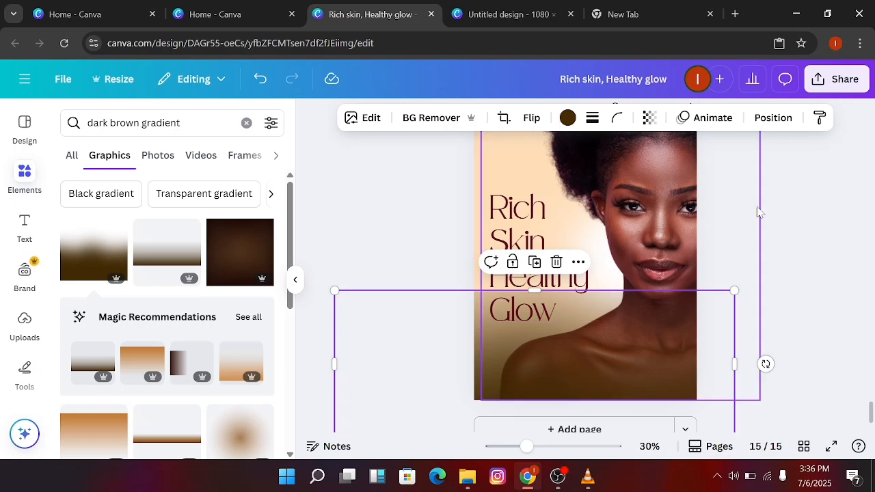
left_click(795, 189)
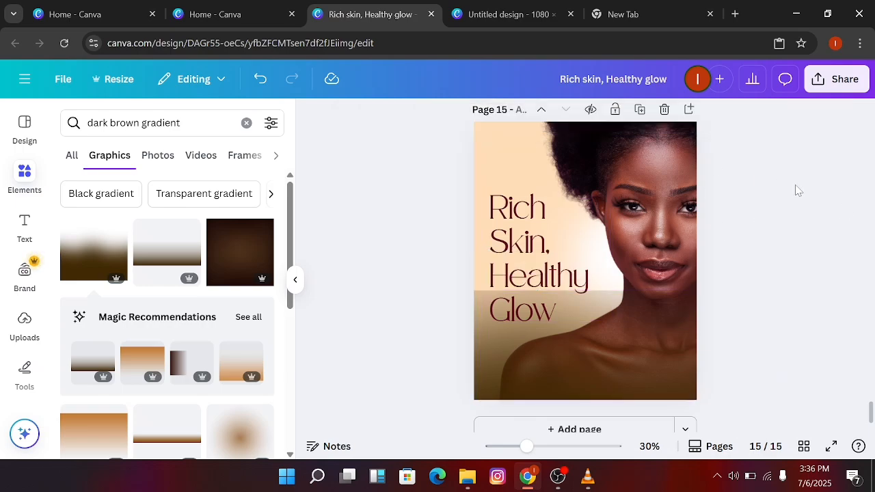
left_click(486, 344)
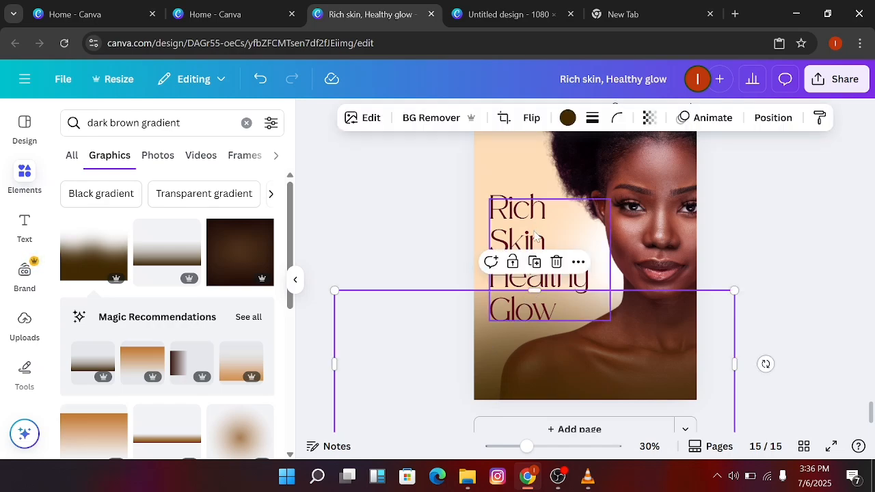
left_click_drag(532, 285, 533, 236)
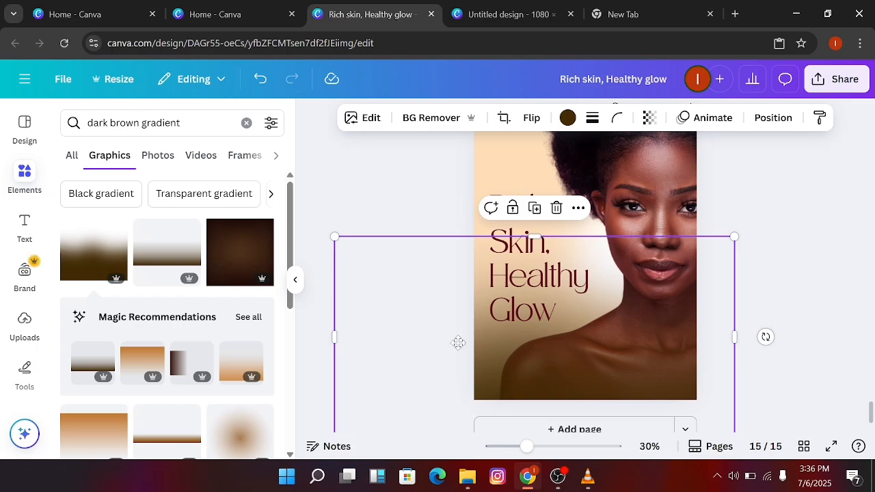
left_click_drag(460, 342, 458, 355)
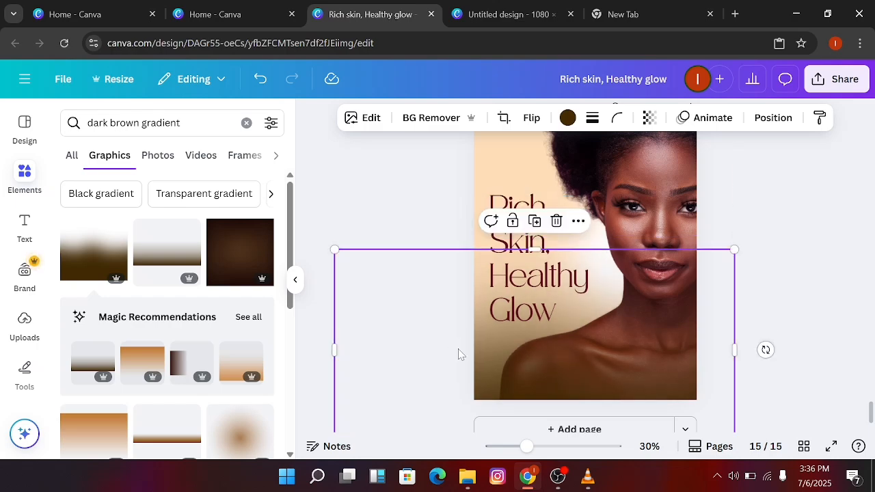
Try brown and dark red on the gradient, settle on dark brown #6b3120 from the document colours, and deselect it
left_click(566, 119)
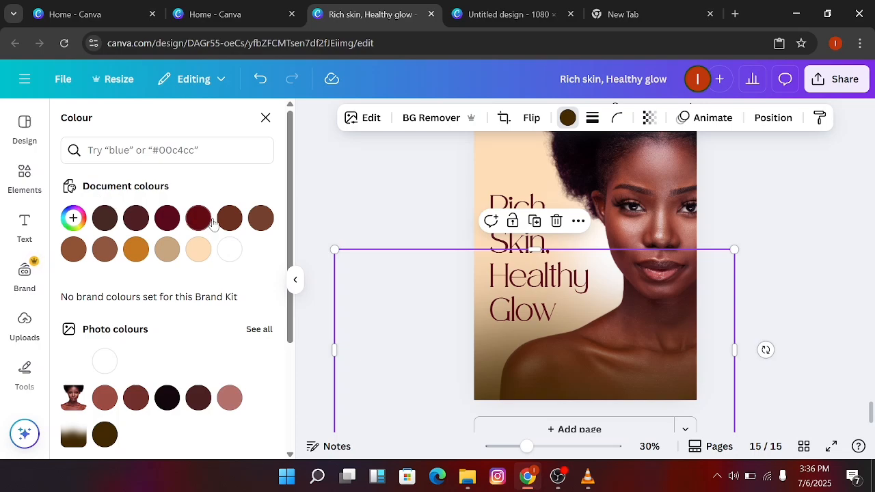
left_click(261, 218)
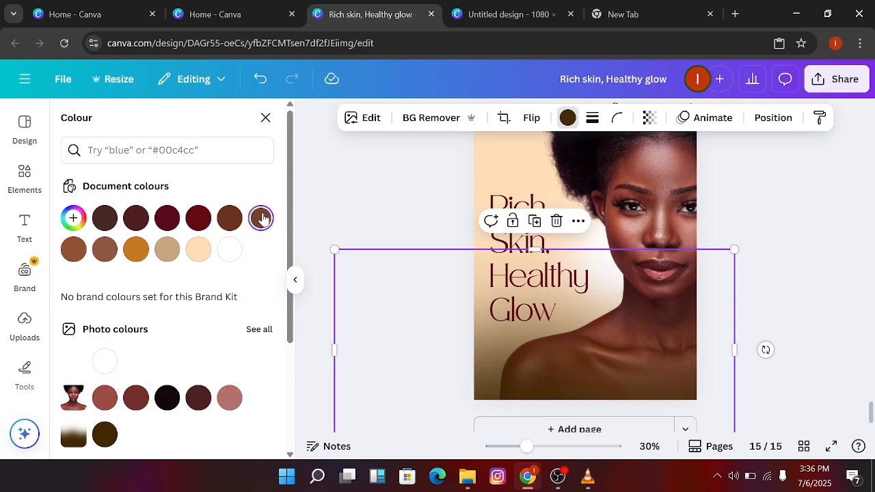
left_click(196, 220)
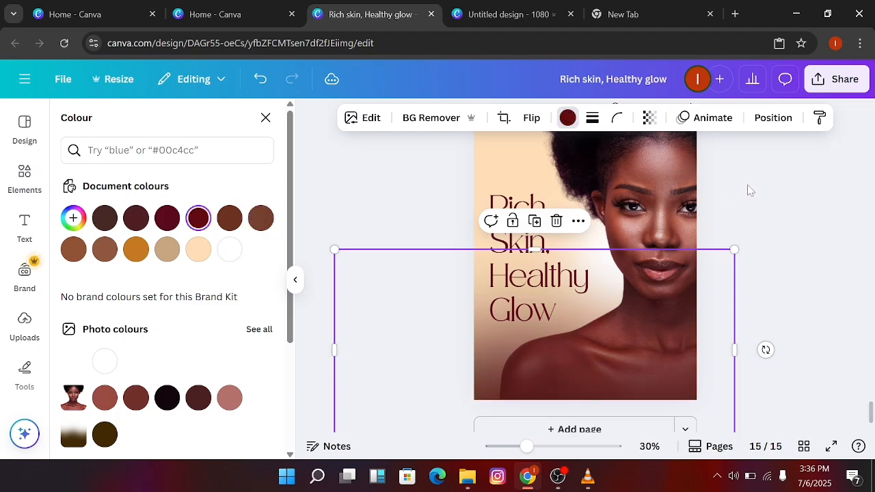
left_click(231, 220)
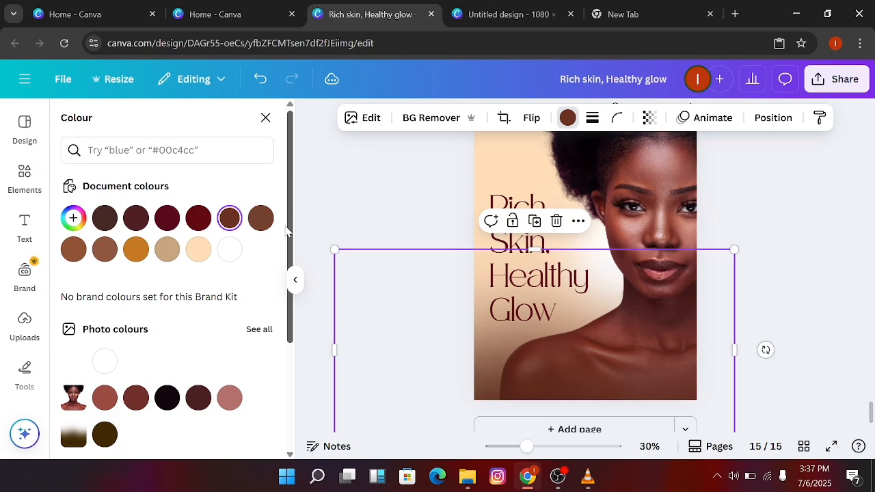
left_click(363, 190)
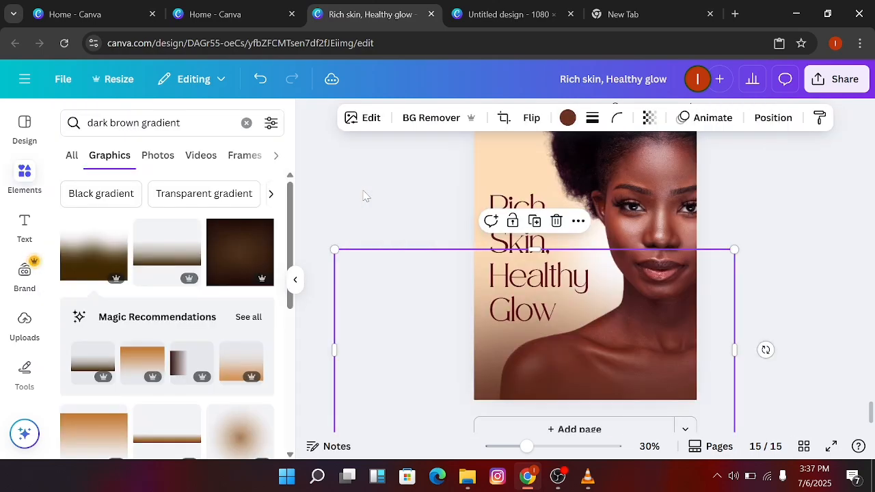
left_click(403, 209)
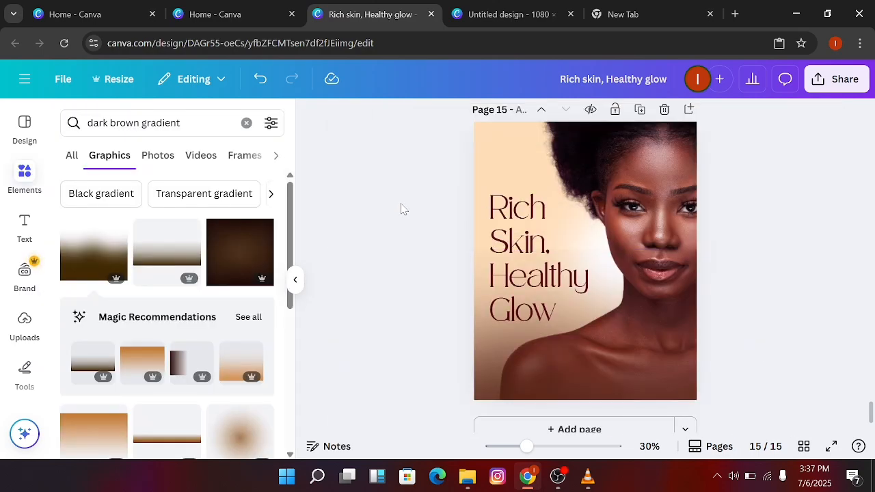
Look through the uploaded images, then go to the finished flyer with the SD logo on page 3
scroll(404, 208, "up", 1)
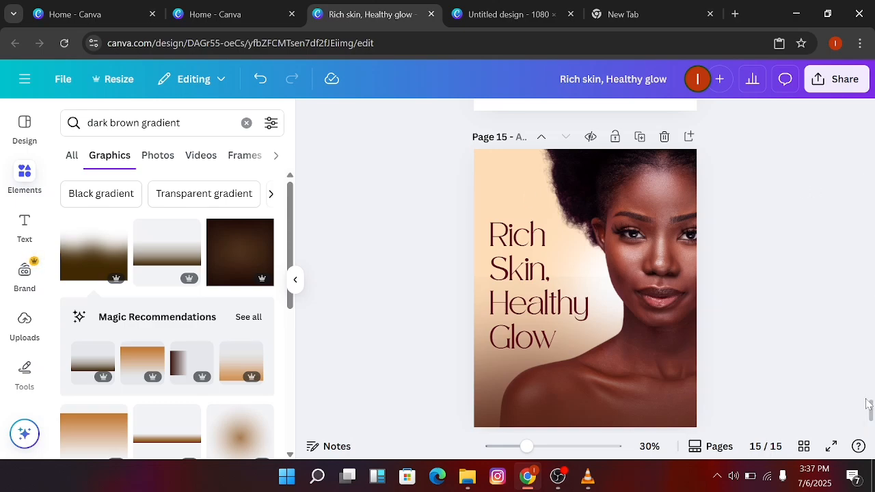
left_click_drag(870, 410, 871, 411)
left_click(25, 321)
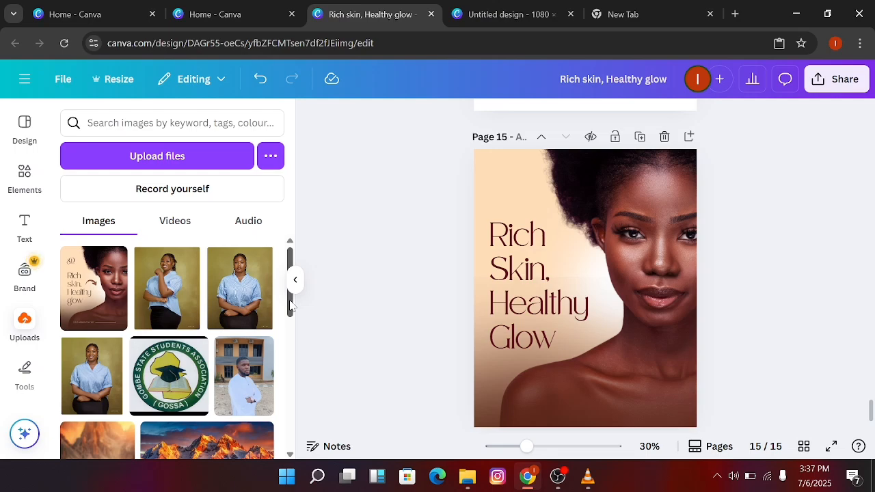
left_click_drag(291, 306, 291, 391)
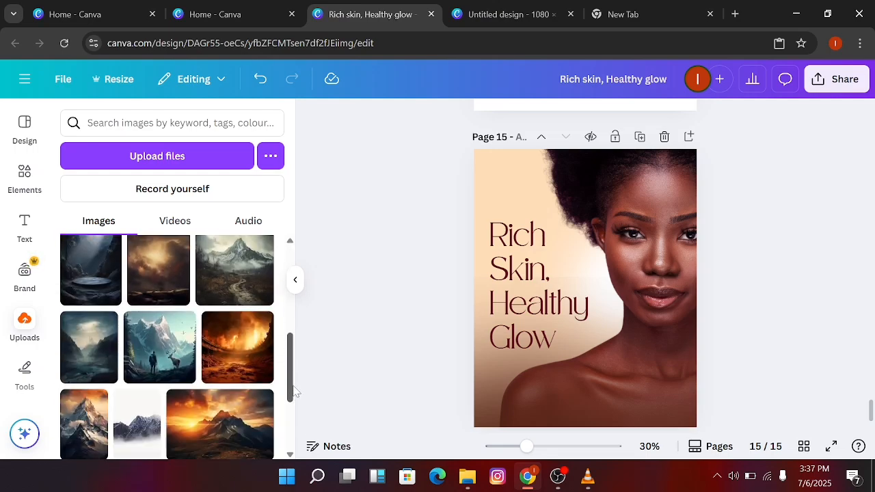
left_click(24, 321)
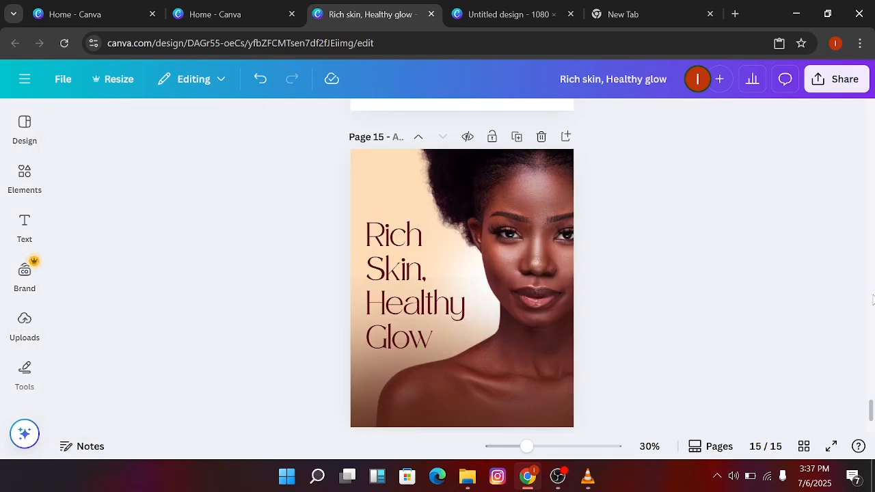
left_click_drag(871, 410, 851, 157)
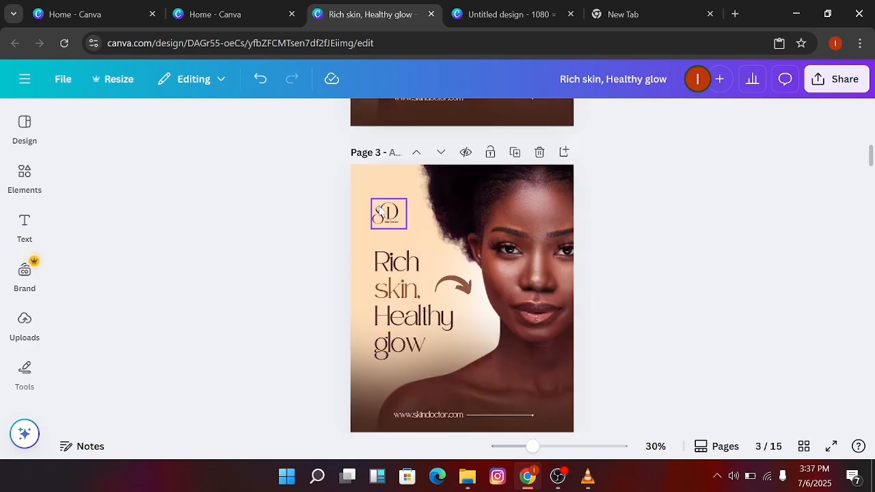
Copy the SD logo group from the page 3 flyer and paste it above the headline on page 15
left_click(380, 212)
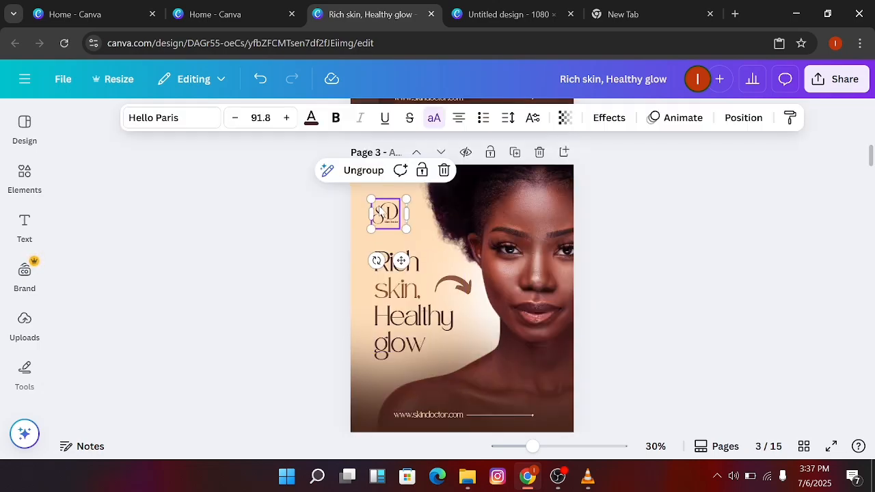
right_click(387, 229)
left_click(426, 84)
left_click_drag(871, 164, 872, 414)
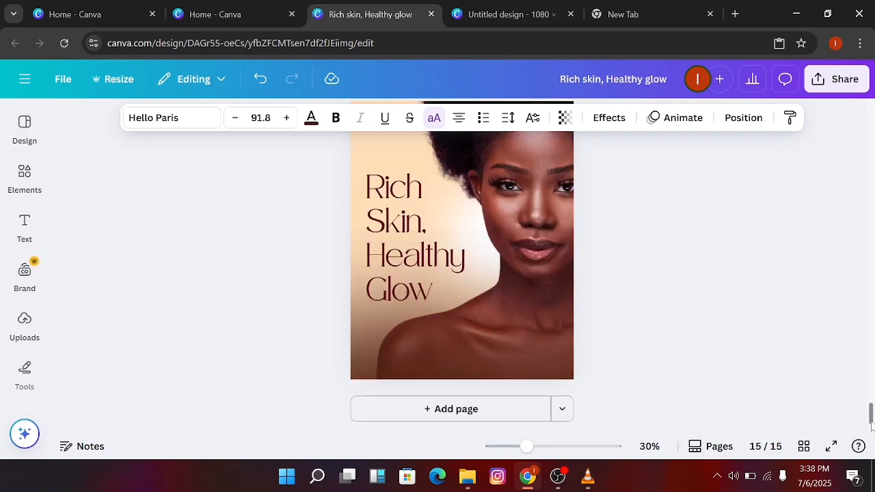
left_click(545, 310)
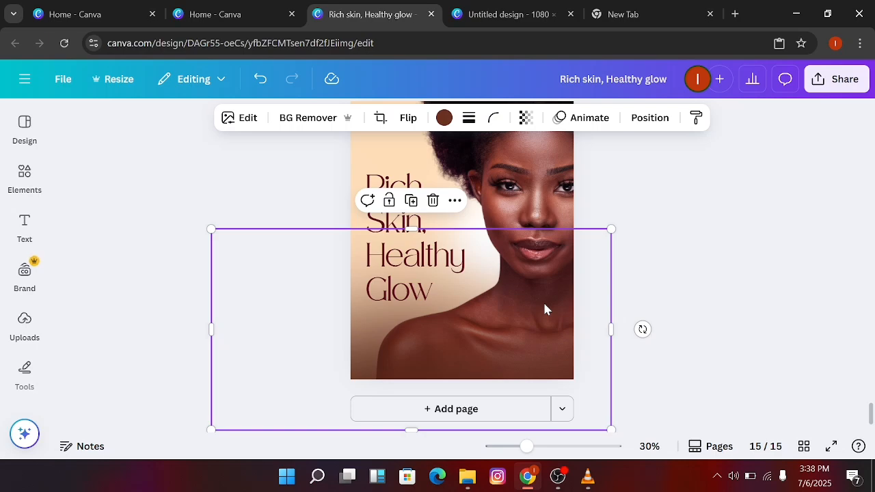
right_click(545, 310)
left_click(623, 142)
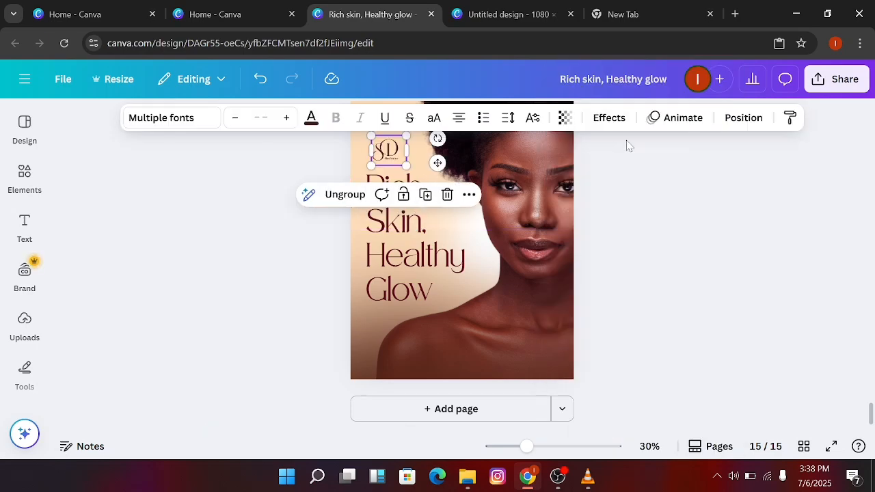
left_click(787, 199)
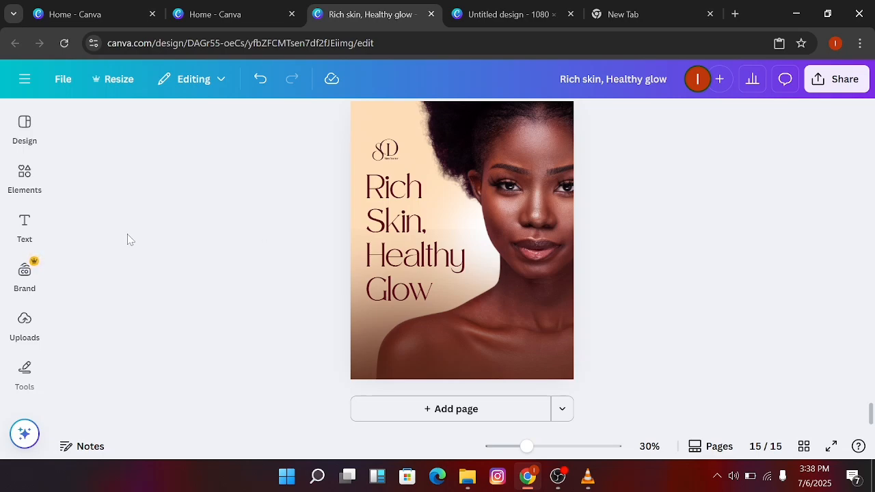
left_click(24, 232)
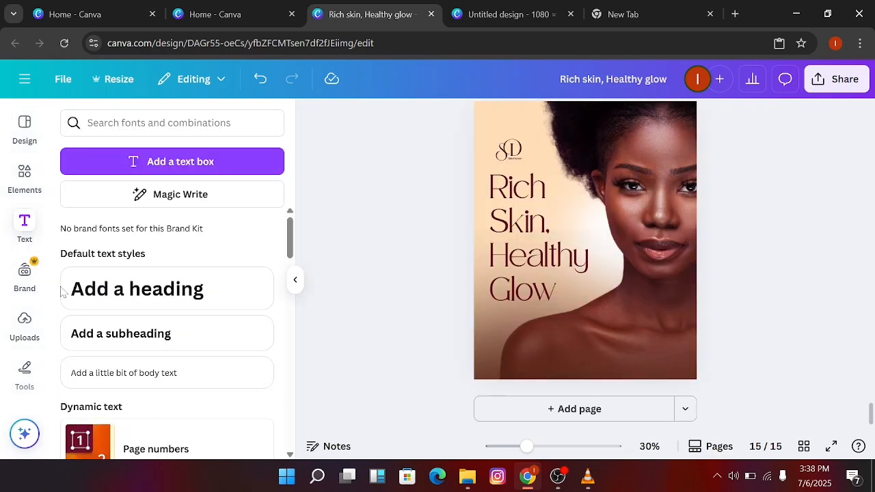
left_click(157, 377)
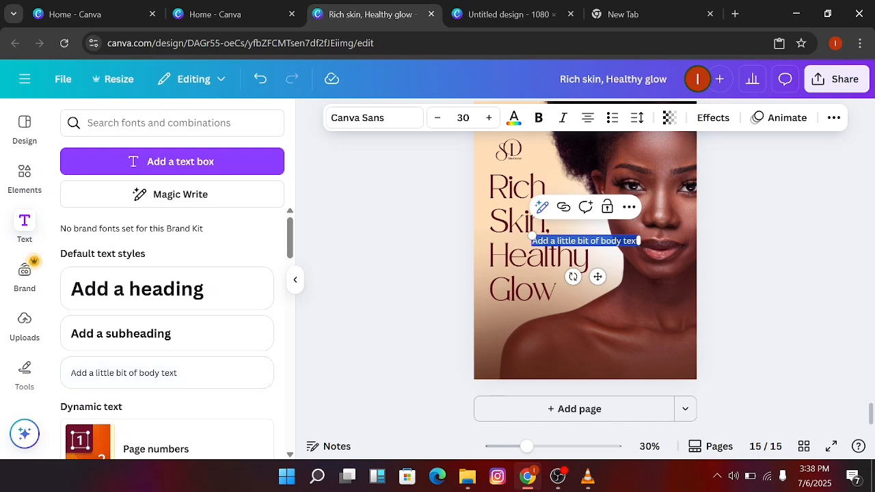
type("www.s")
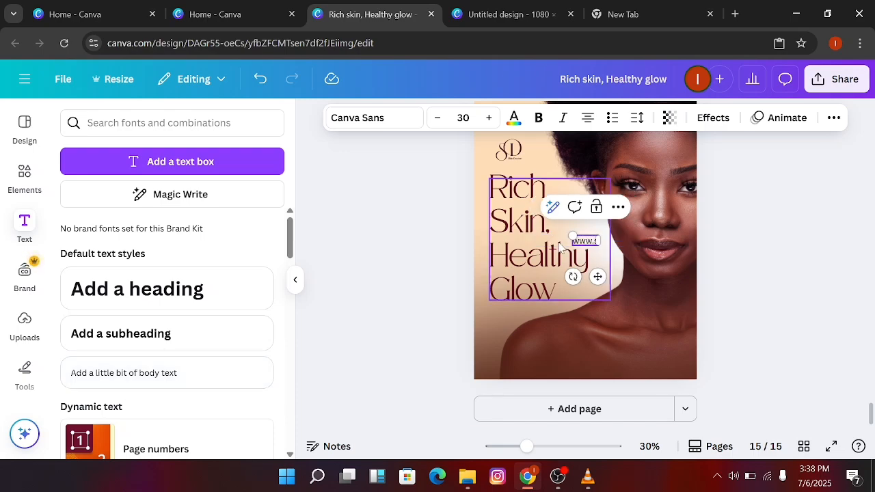
type("kincare")
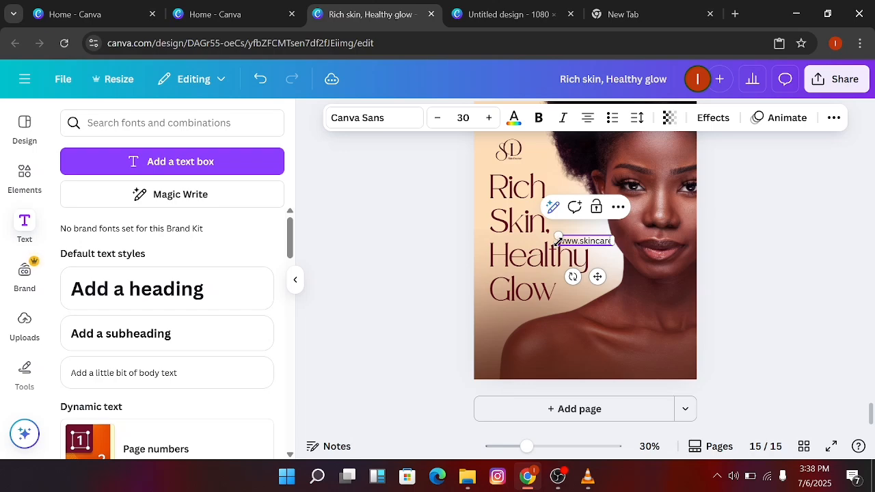
type("doctor")
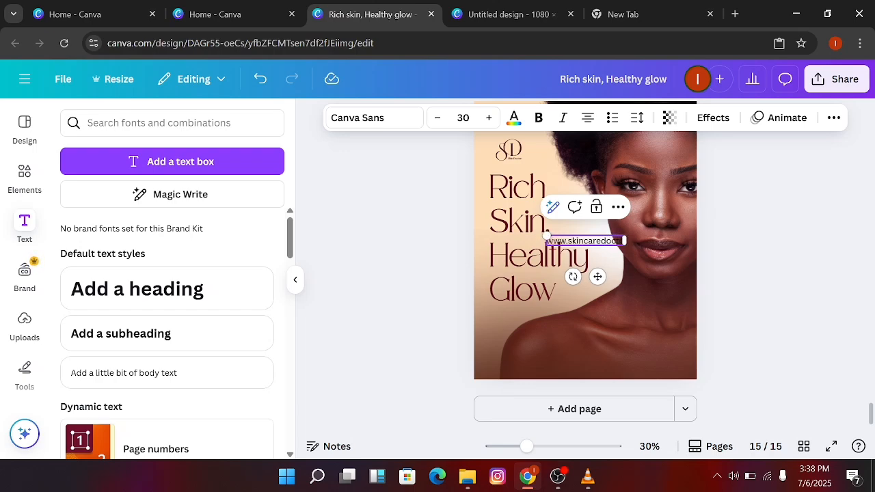
type(".com")
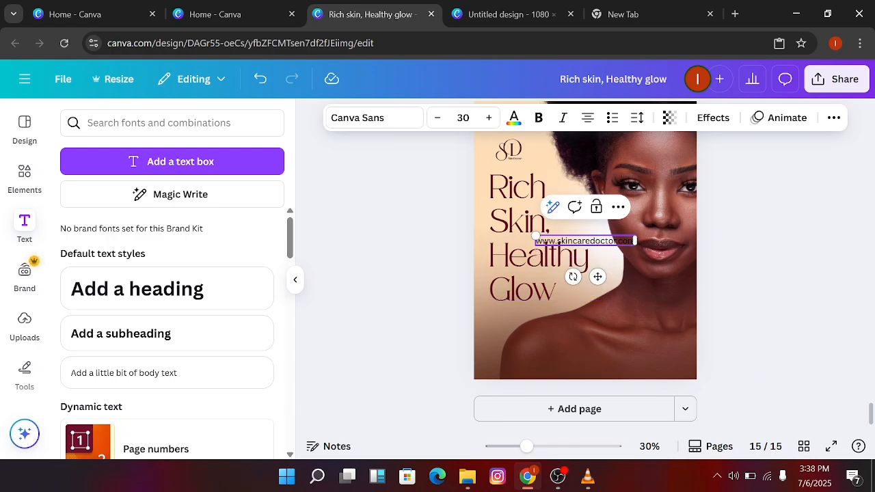
key("BackSpace")
Move the website text near the bottom of the page, aligned with the headline's left edge, and deselect it
left_click_drag(598, 275, 579, 345)
left_click(579, 350)
left_click(584, 309)
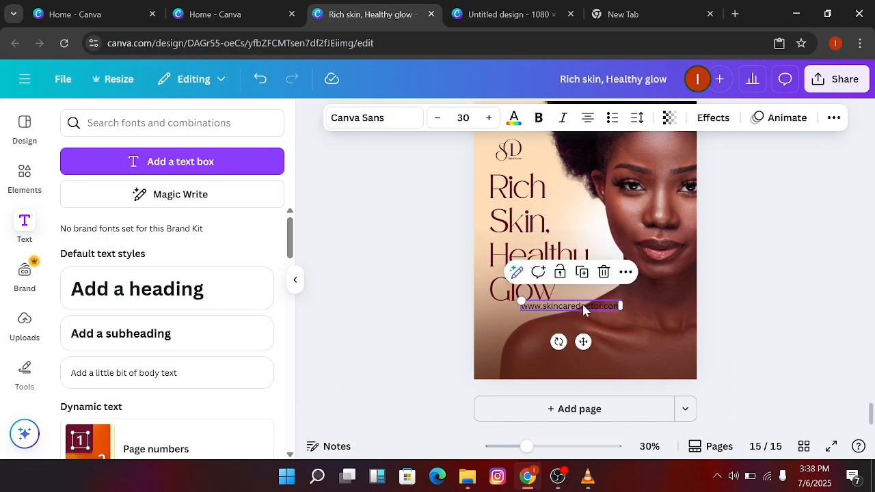
left_click_drag(581, 342, 556, 381)
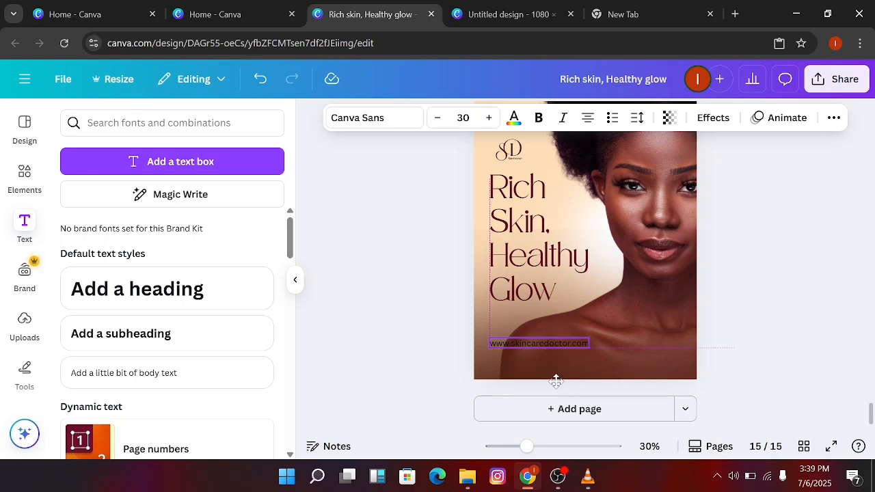
left_click_drag(556, 381, 556, 381)
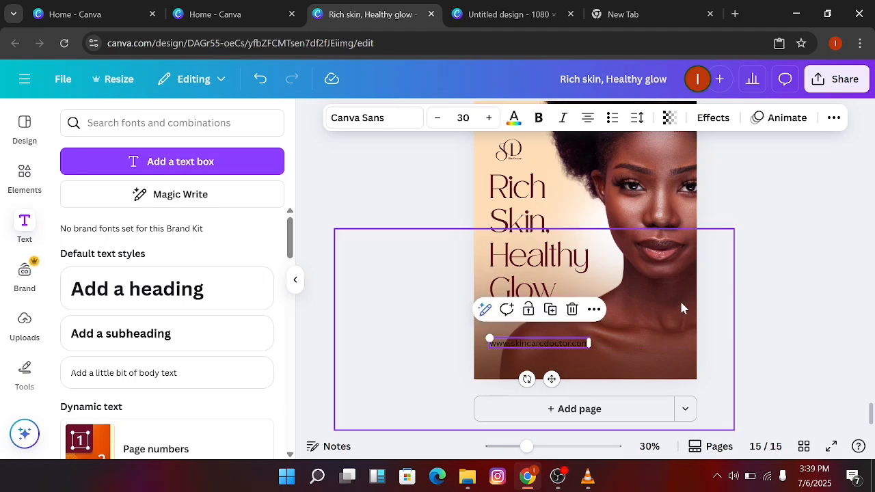
left_click(865, 281)
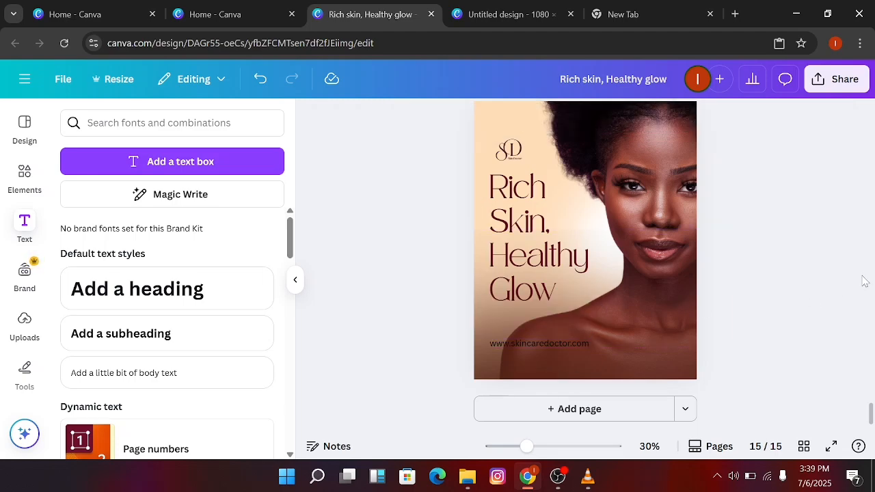
Colour the website text light orange #ffdeb9 from the document colours
left_click(549, 344)
double_click(548, 338)
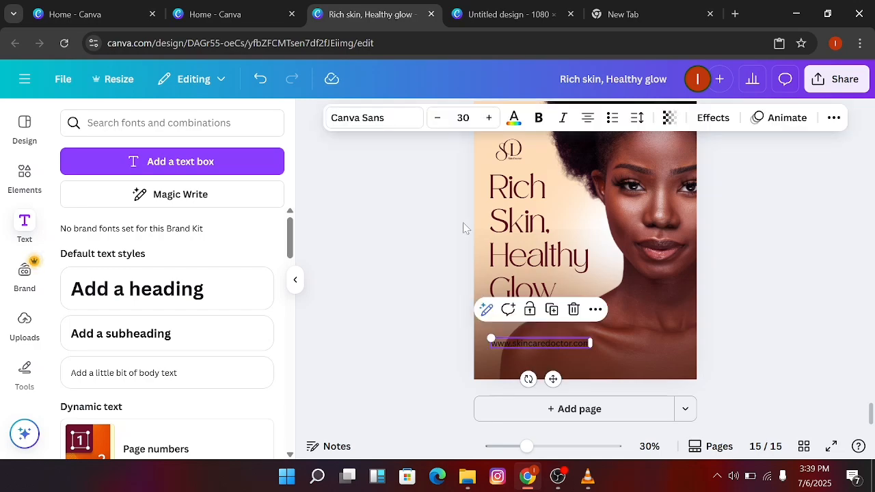
left_click(514, 119)
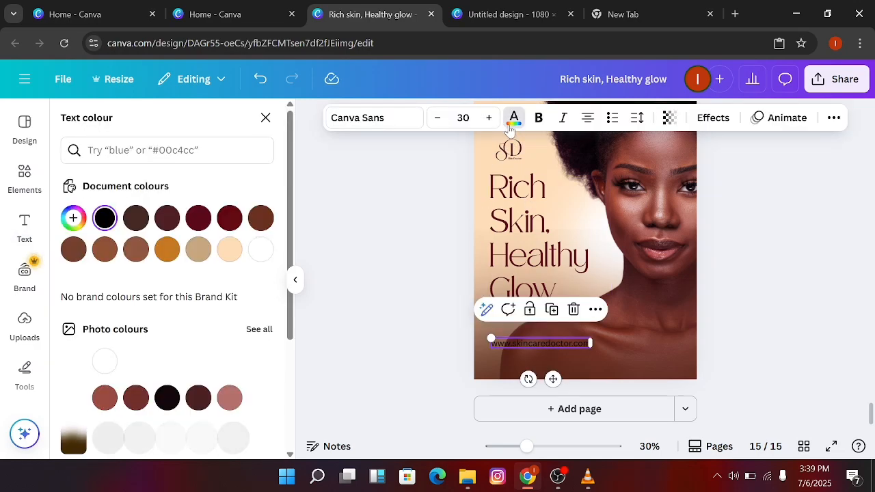
left_click(230, 248)
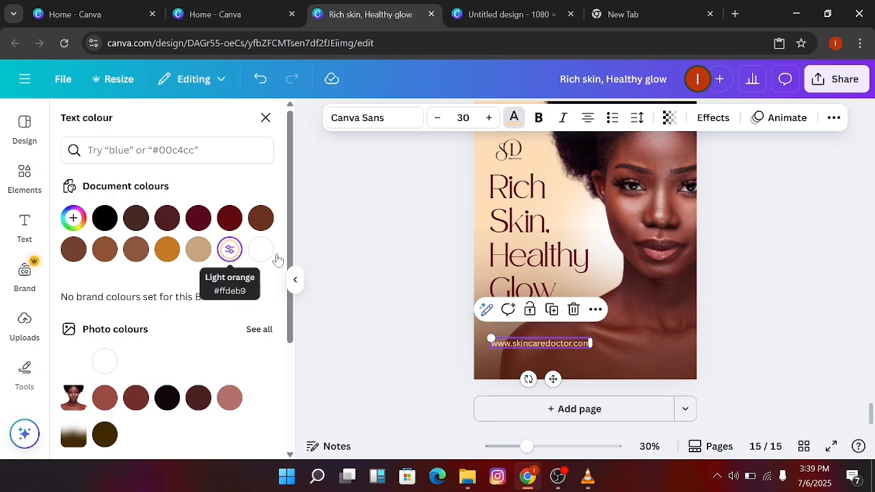
Set the website text in the Safira March font and widen its box so the address fits on one line
left_click(412, 117)
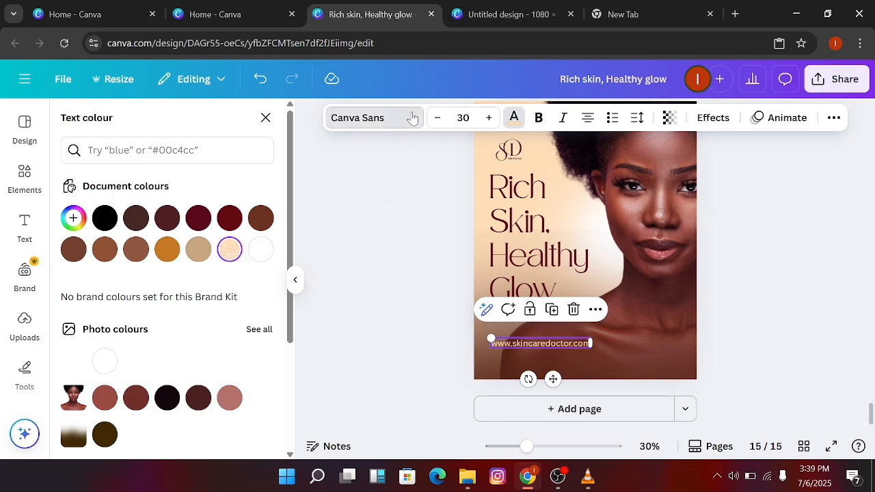
left_click(144, 355)
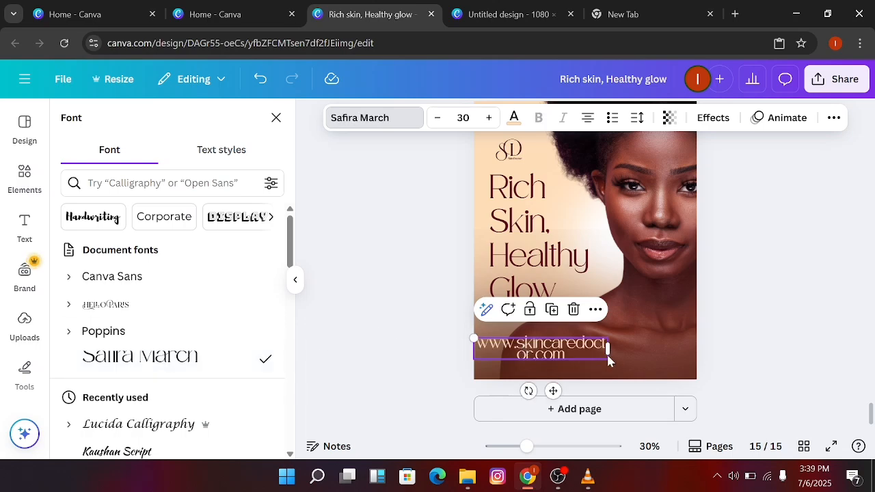
left_click_drag(609, 349, 665, 348)
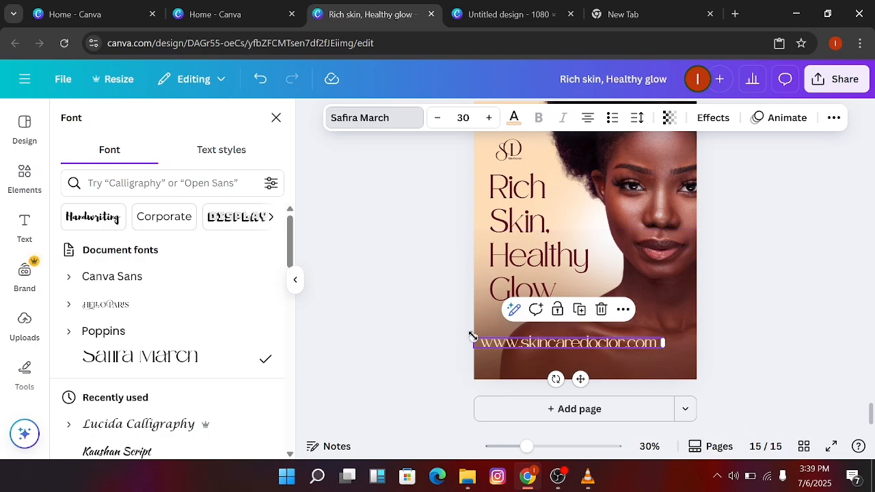
Scale the website text down to size 17.9 and move it back below the headline, nudging it slightly left
left_click_drag(478, 340, 554, 361)
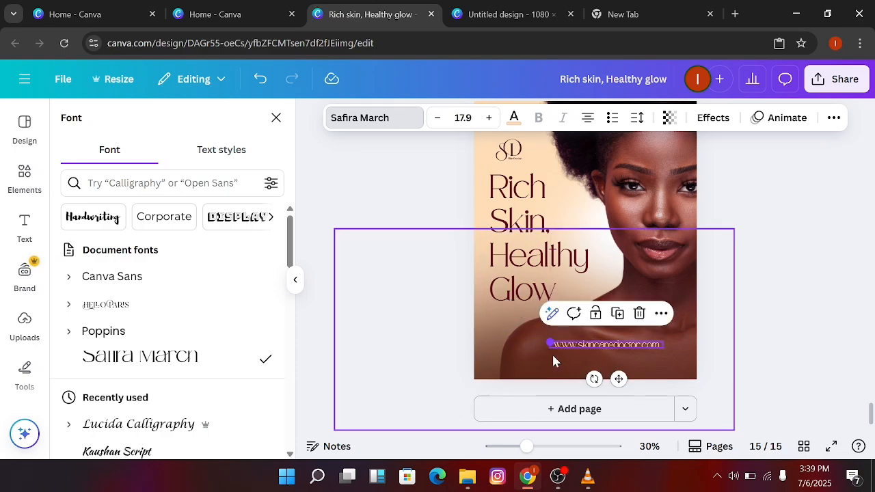
left_click_drag(620, 379, 561, 378)
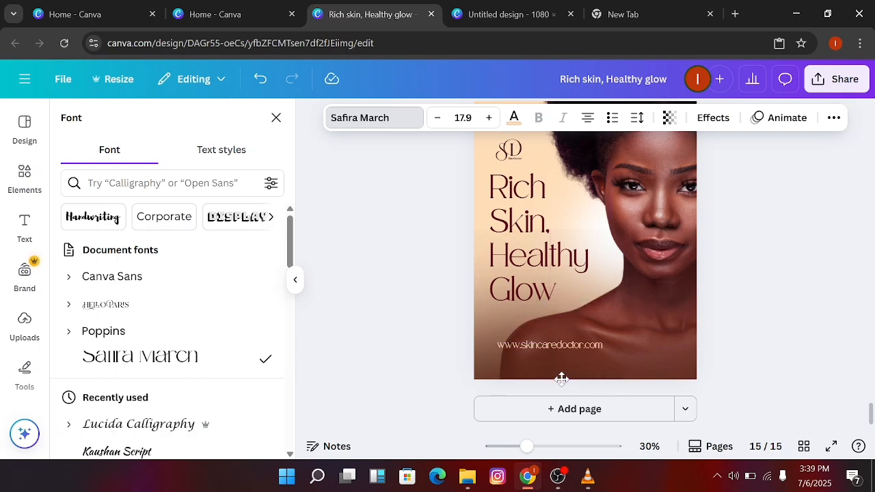
key("Left")
key("Left")
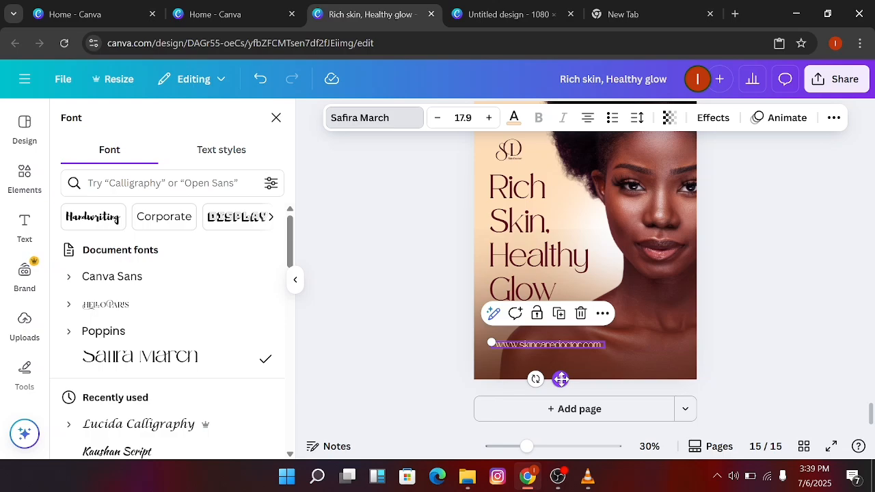
key("Left")
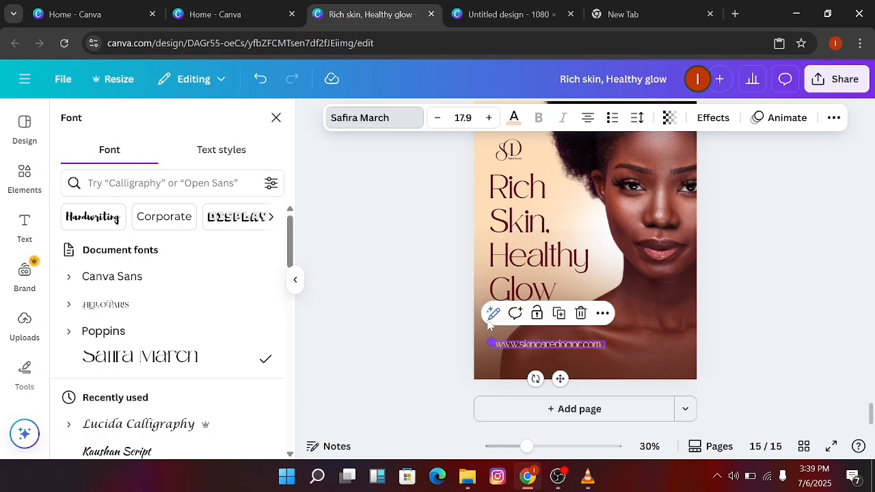
Reduce the website text to size 14.9 and nudge it left to line up with the headline's left side
left_click(437, 120)
left_click(438, 121)
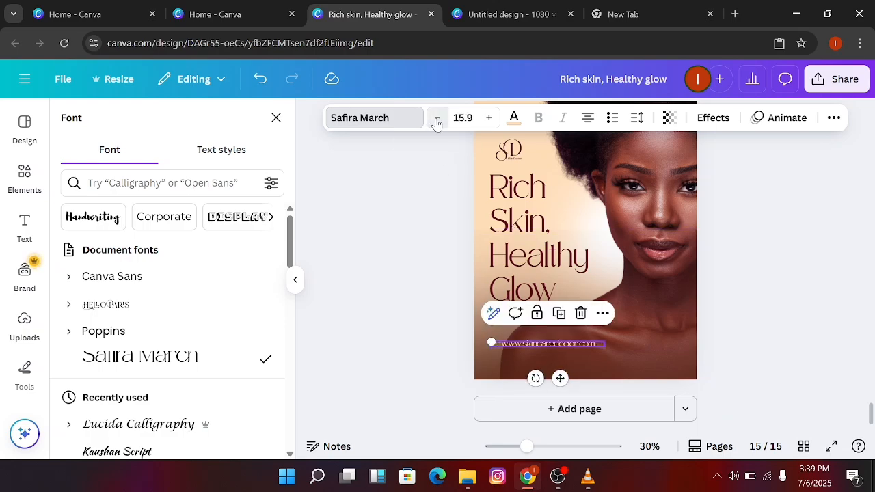
left_click(437, 120)
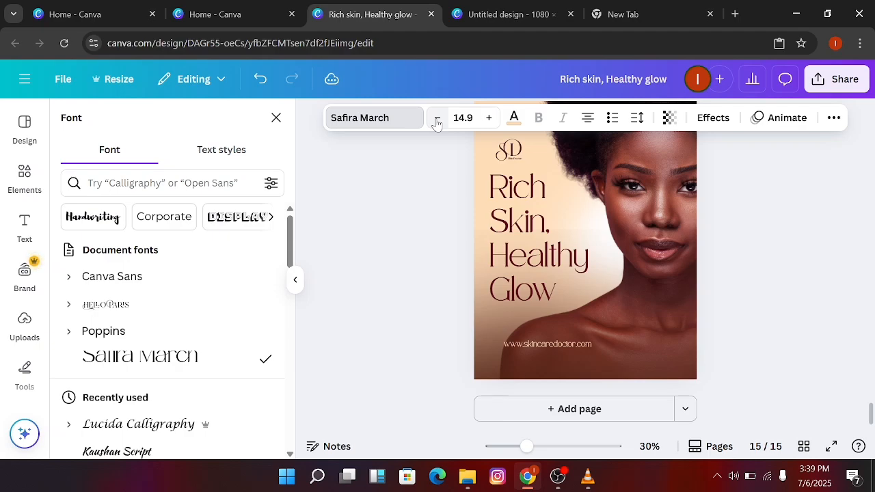
key("Left")
key("Left")
key("Left")
key("Left")
key("Left")
key("Left")
key("Left")
key("Left")
key("Left")
key("Left")
key("Left")
key("Left")
key("Left")
key("Left")
key("Left")
key("Left")
key("Left")
key("Left")
key("Left")
key("Left")
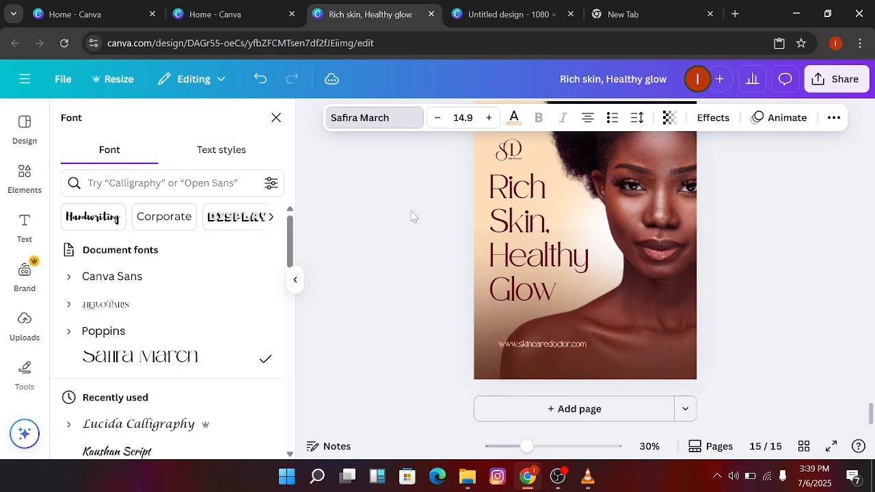
key("Left")
key("Left")
key("Left")
key("Left")
key("Left")
key("Left")
key("Left")
key("Left")
key("Left")
key("Left")
key("Left")
key("Left")
key("Left")
key("Left")
key("Left")
key("Left")
key("Left")
key("Left")
key("Left")
key("Left")
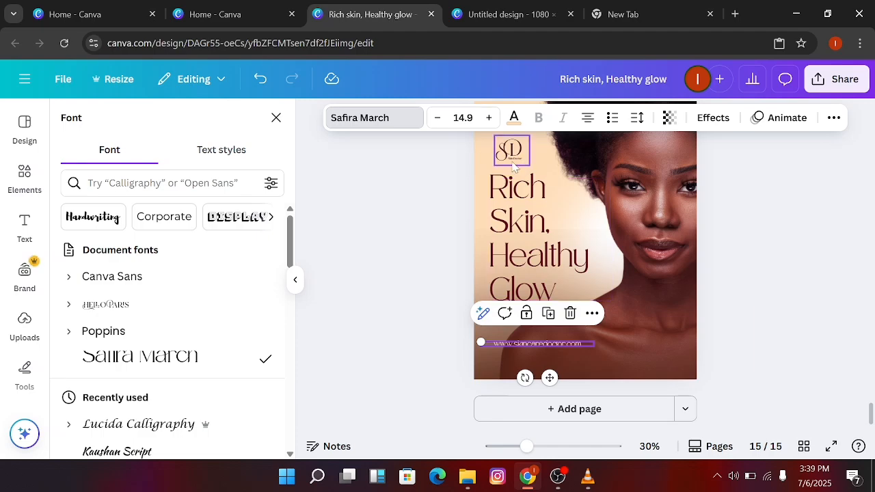
left_click(545, 348)
key("BackSpace")
key("BackSpace")
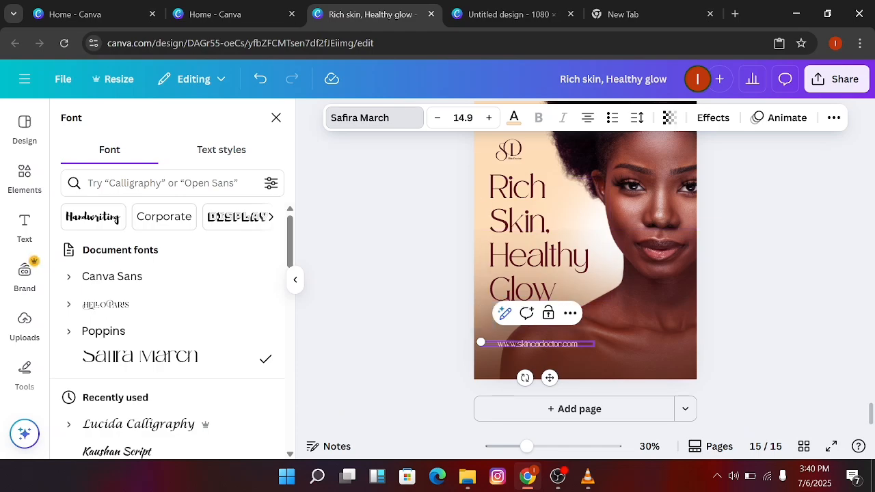
key("BackSpace")
key("BackSpace")
left_click(377, 369)
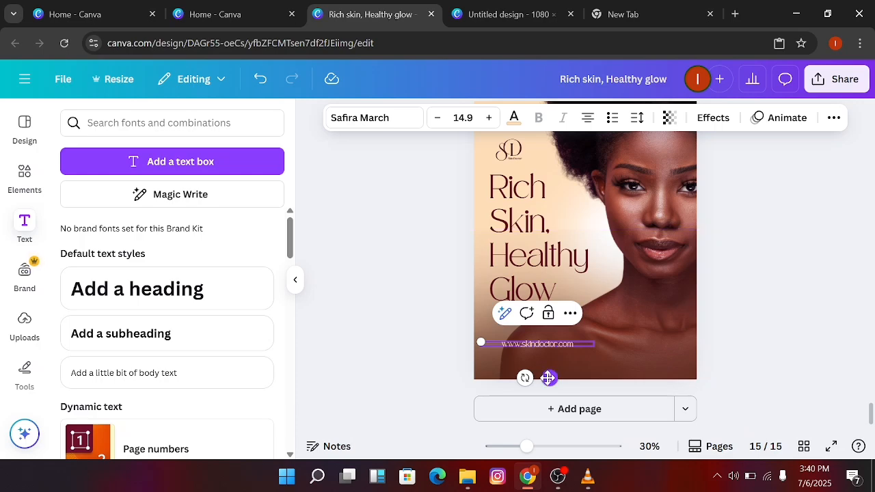
Shift the shortened website text slightly up and left under the headline, deselect it, and check the whole page
left_click_drag(548, 378, 540, 372)
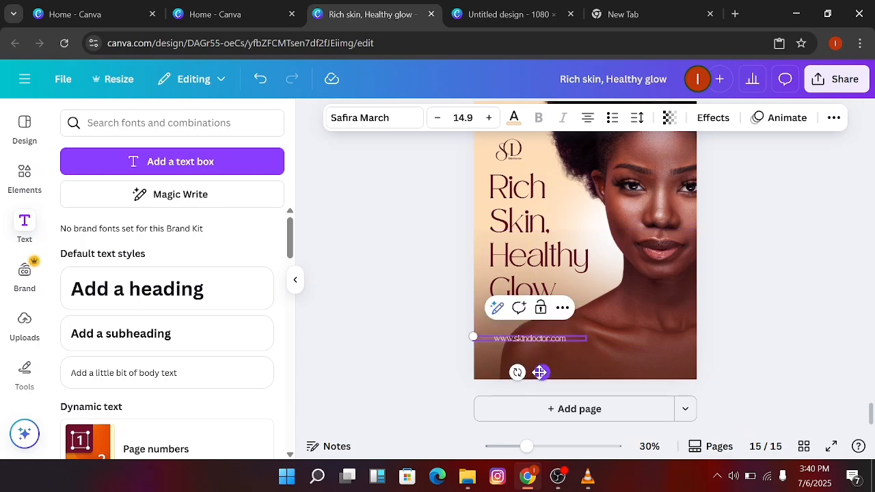
left_click(392, 261)
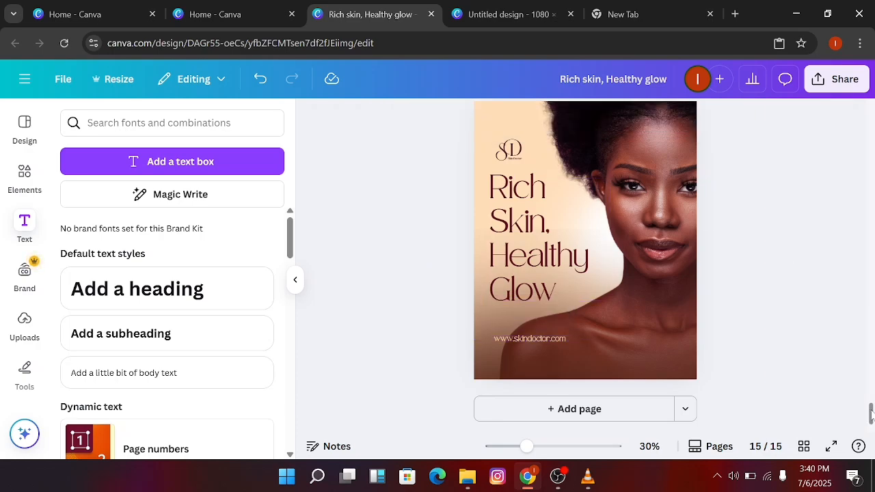
left_click_drag(871, 414, 872, 411)
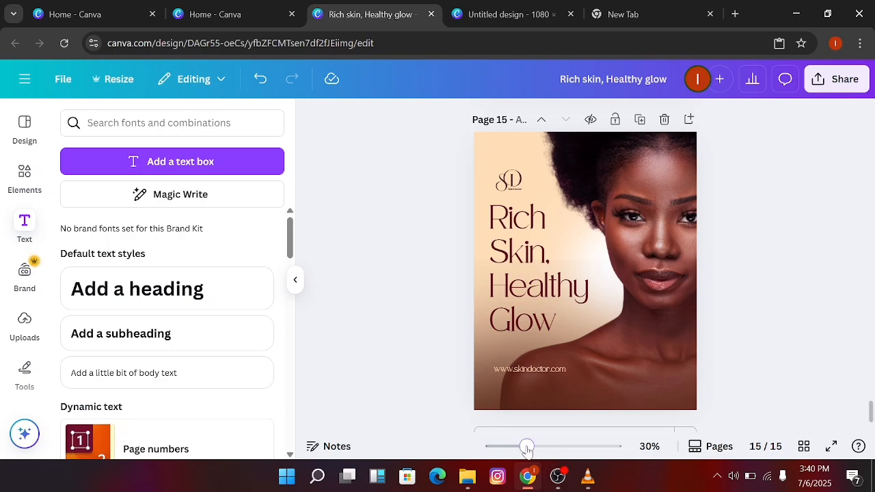
left_click_drag(527, 448, 529, 447)
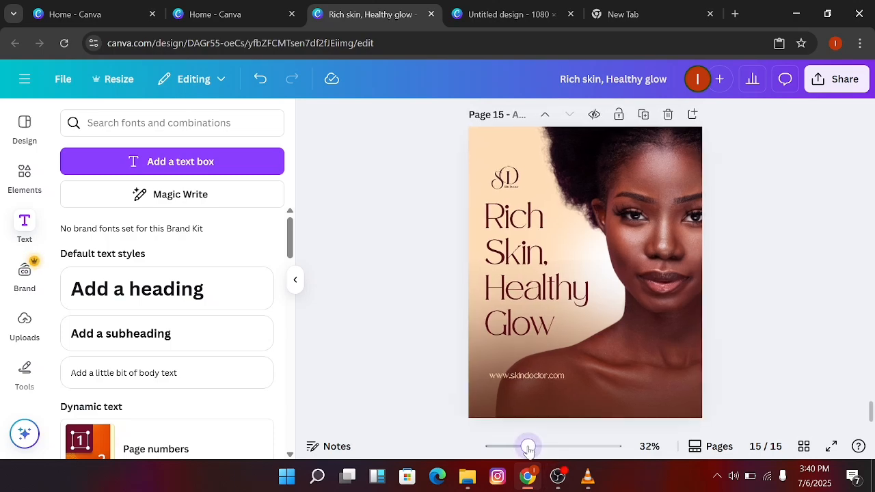